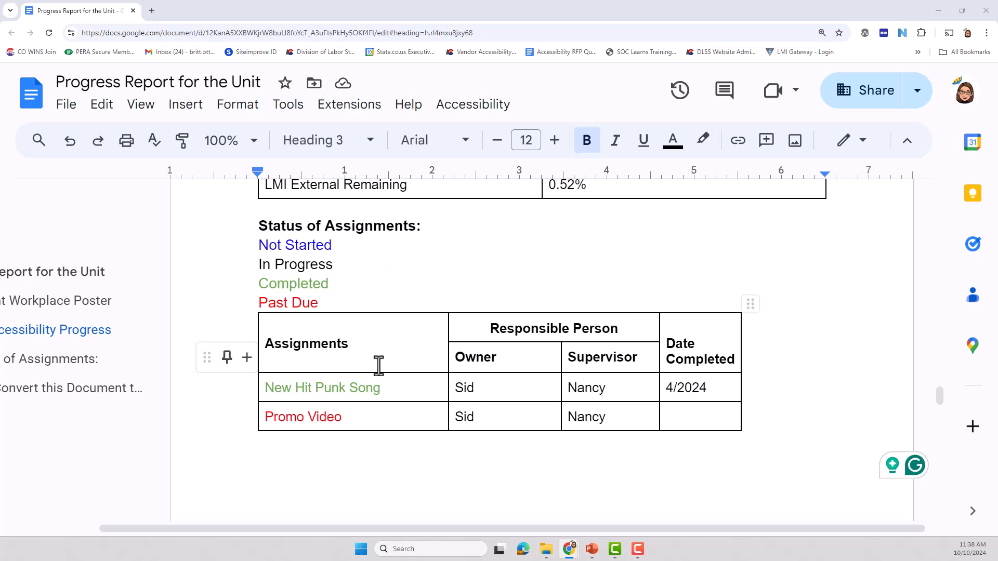
Examine the merged header cells of the assignments table, including Assignments, Responsible Person, Owner, Supervisor and Date Completed
scroll(378, 363, "down", 1)
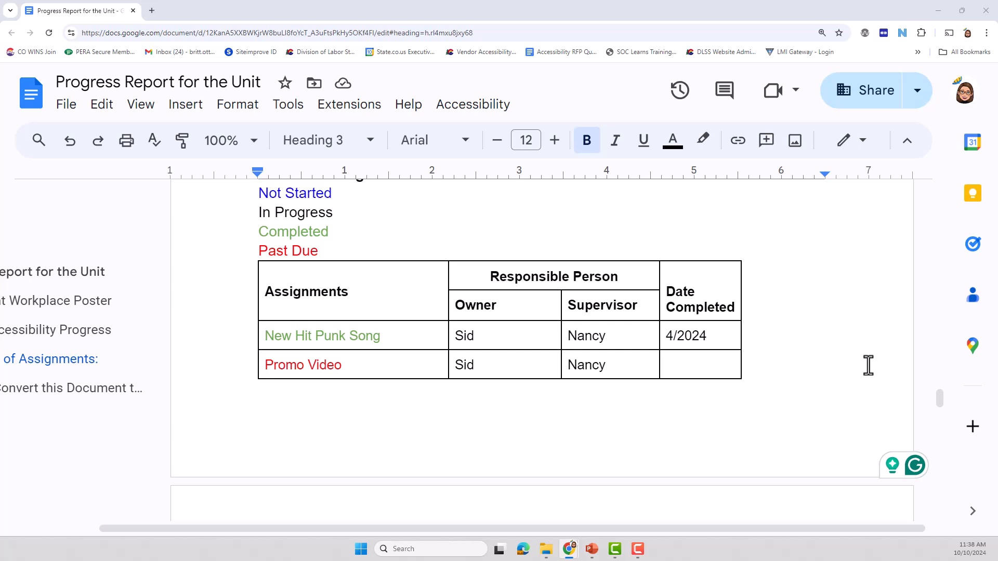
scroll(396, 365, "up", 1)
left_click(396, 366)
scroll(390, 345, "down", 2)
left_click(389, 308)
scroll(388, 309, "up", 2)
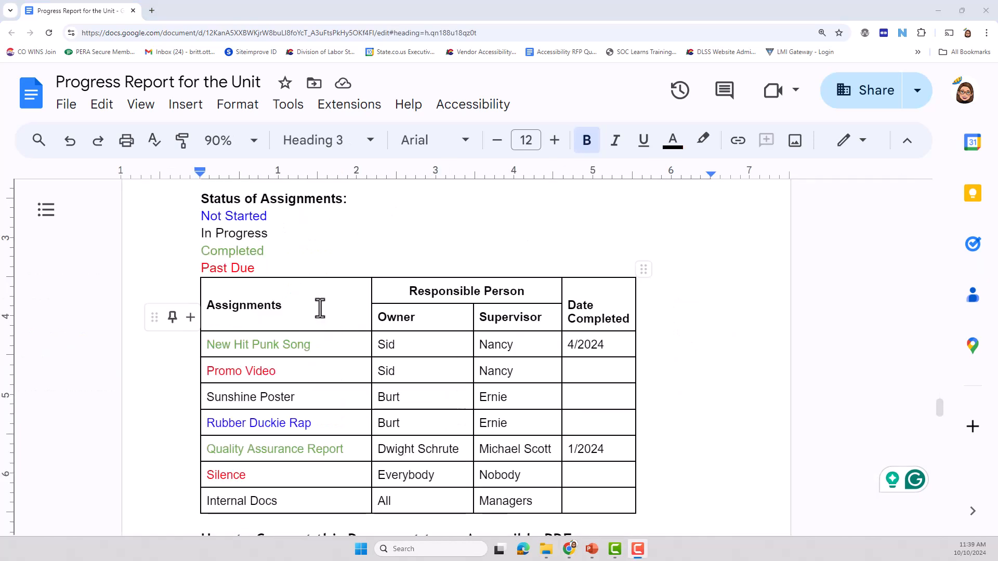
left_click(319, 309)
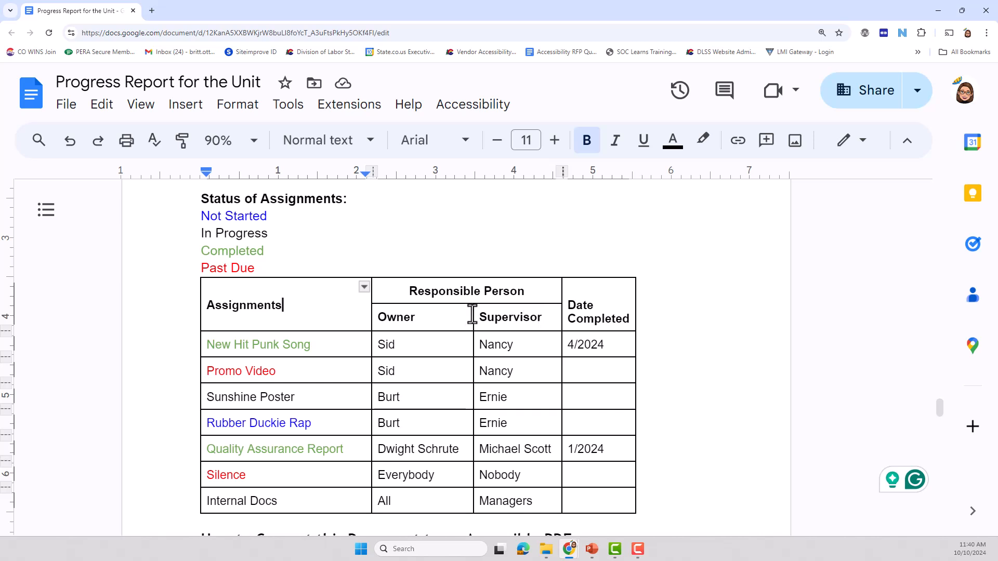
left_click(435, 317)
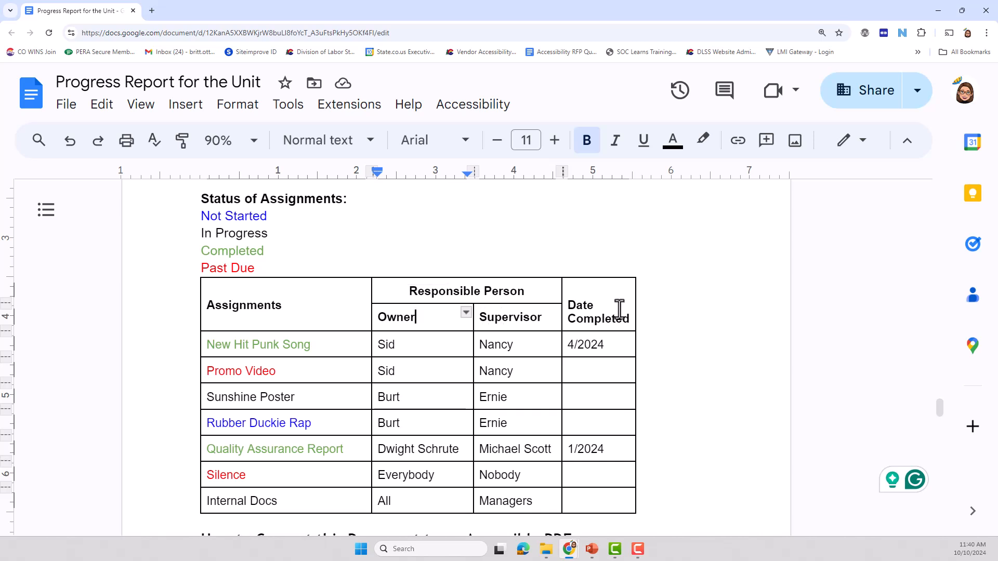
left_click_drag(616, 318, 423, 328)
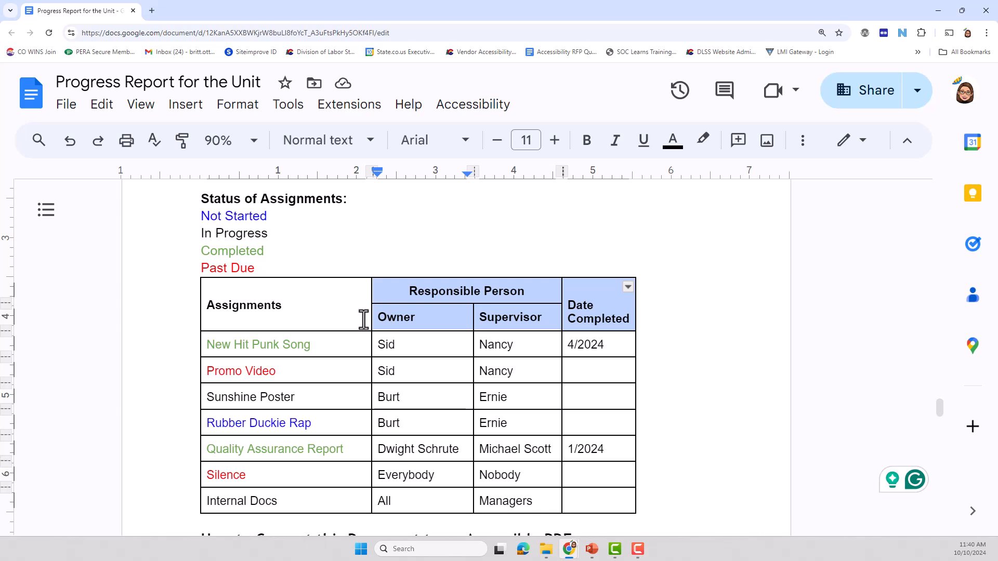
left_click(434, 308)
left_click(393, 291)
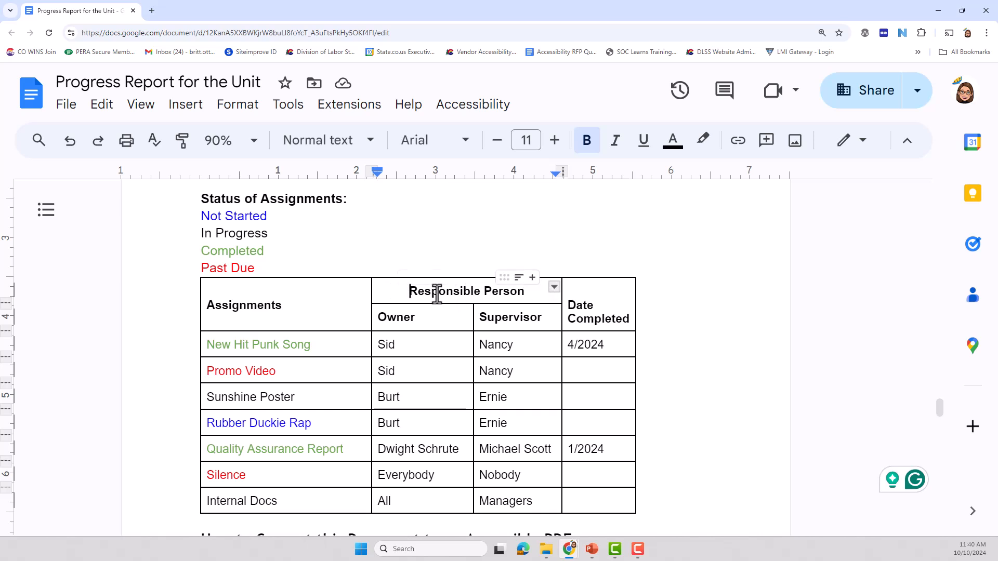
left_click_drag(571, 288, 580, 324)
left_click(263, 312)
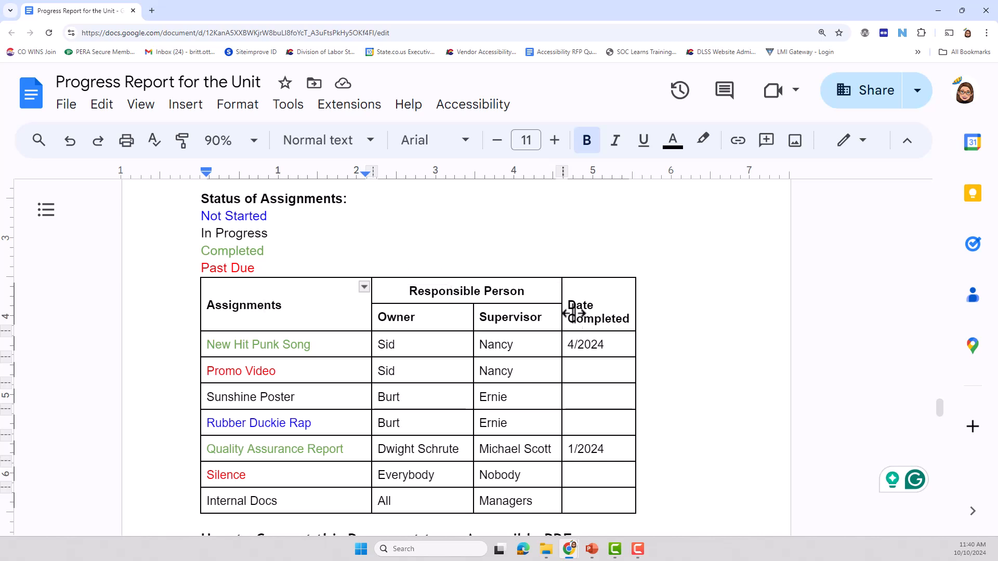
Unmerge the Assignments and Responsible Person header cells in the two header rows of the assignments table
left_click_drag(575, 312, 397, 314)
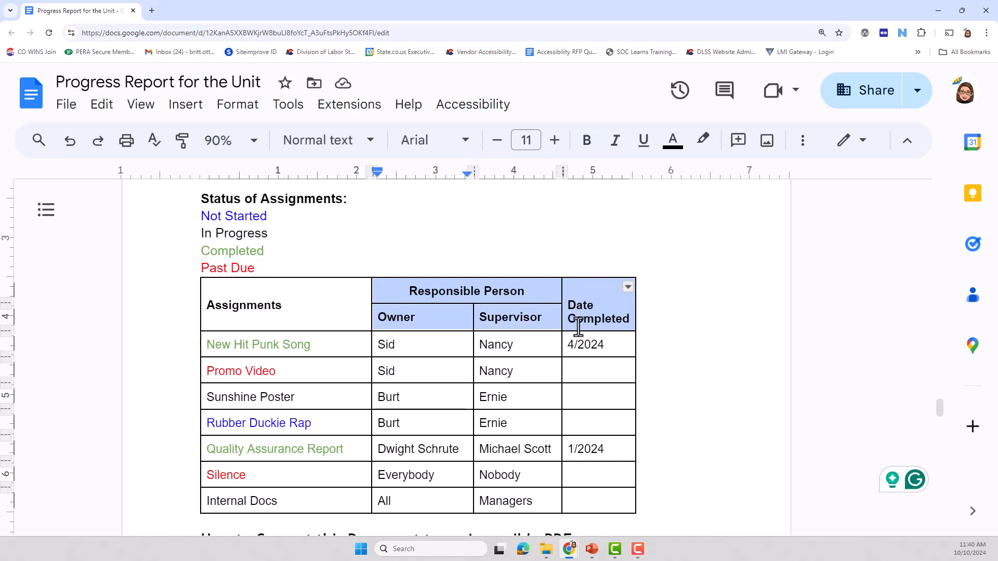
left_click_drag(312, 297, 536, 326)
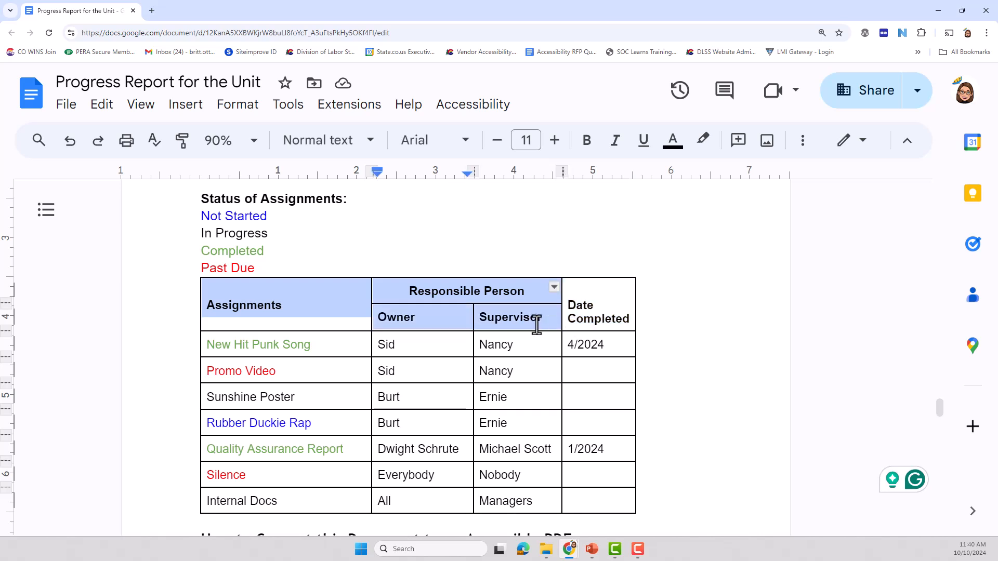
left_click(224, 110)
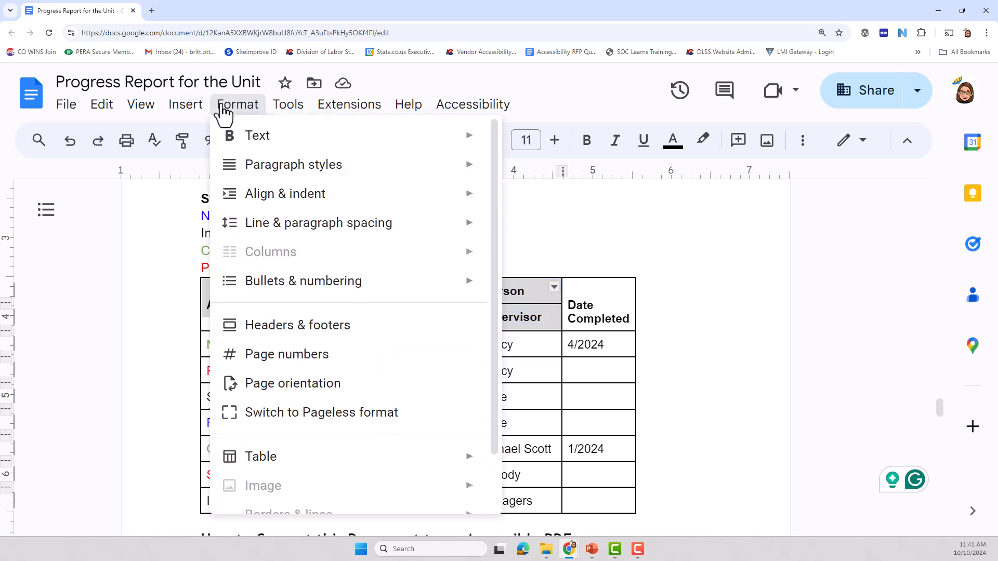
right_click(450, 296)
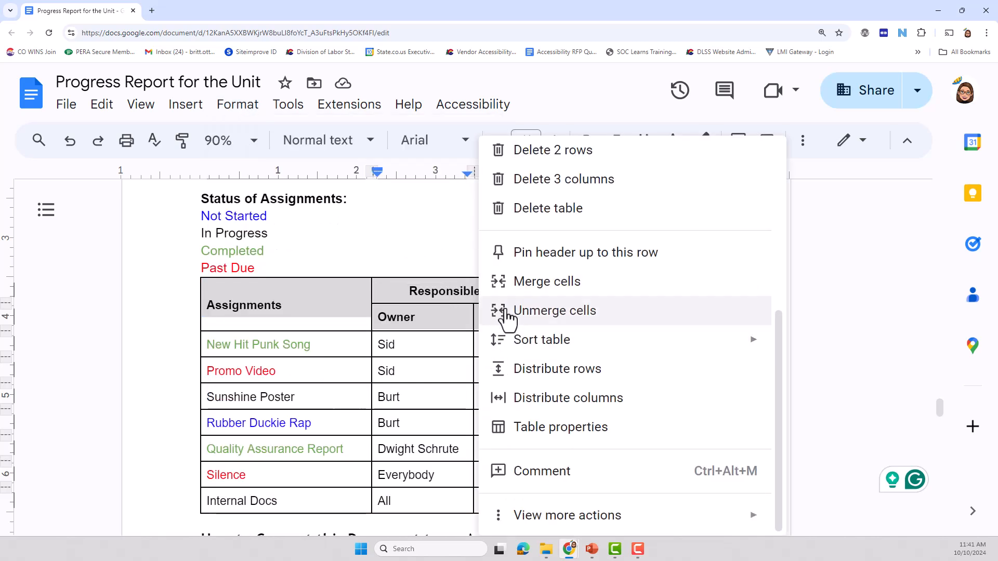
left_click(554, 310)
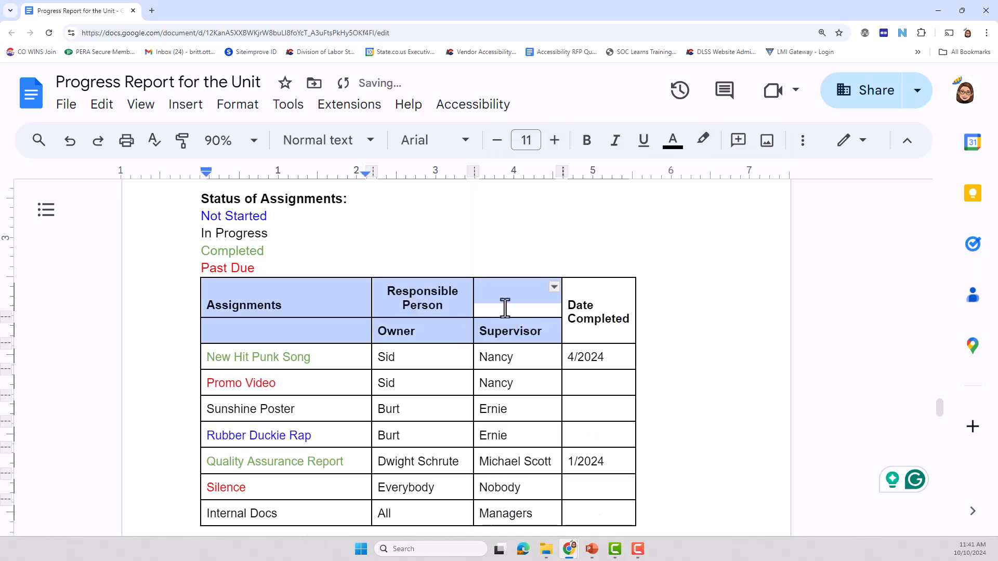
Unmerge the Date Completed header cell so it splits across the two header rows
left_click(504, 308)
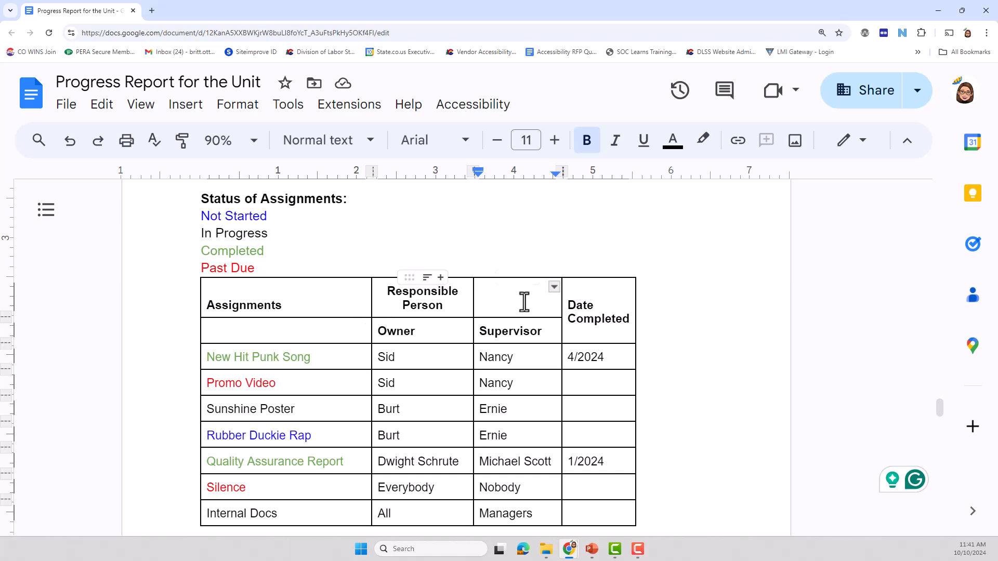
left_click(295, 331)
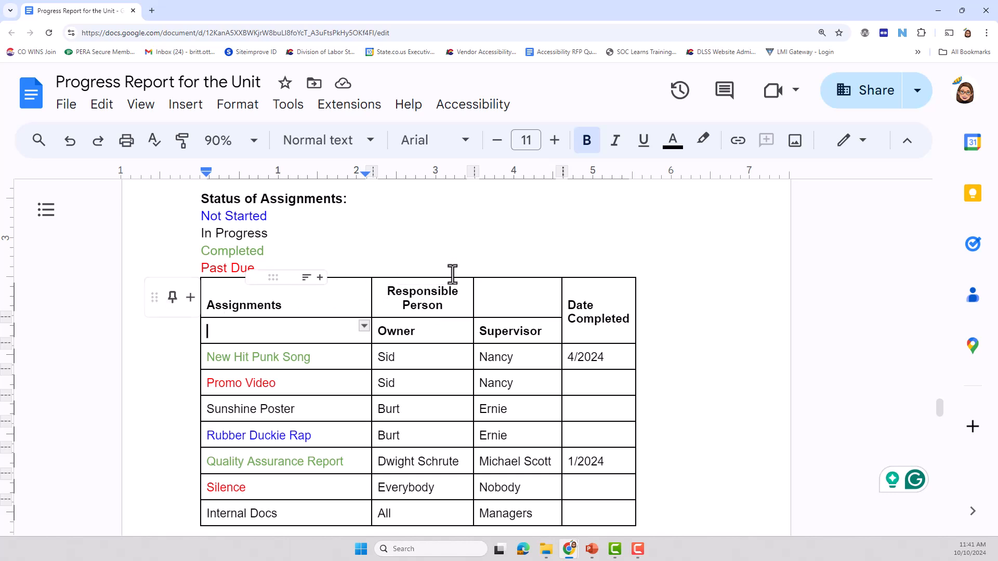
left_click(515, 303)
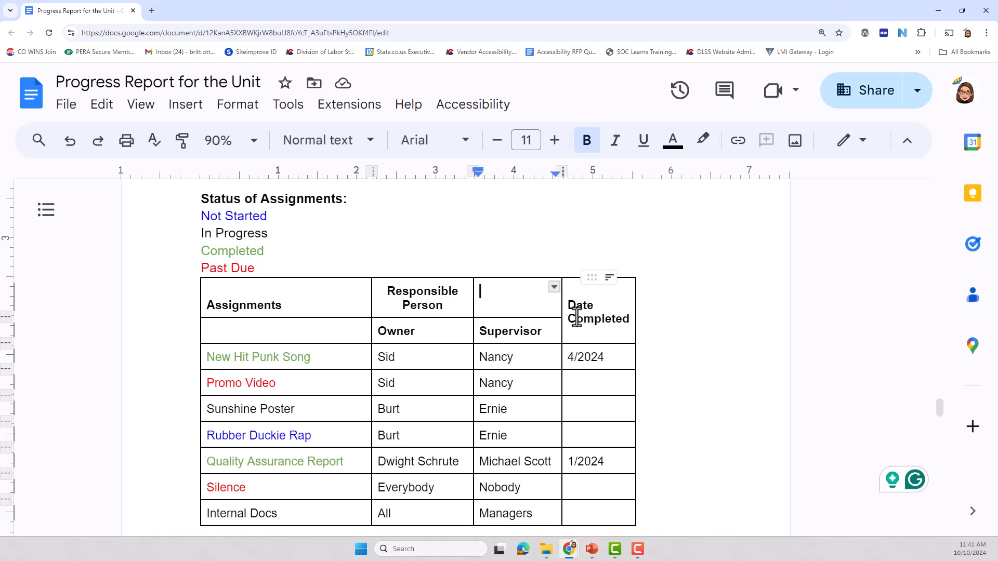
left_click(577, 306)
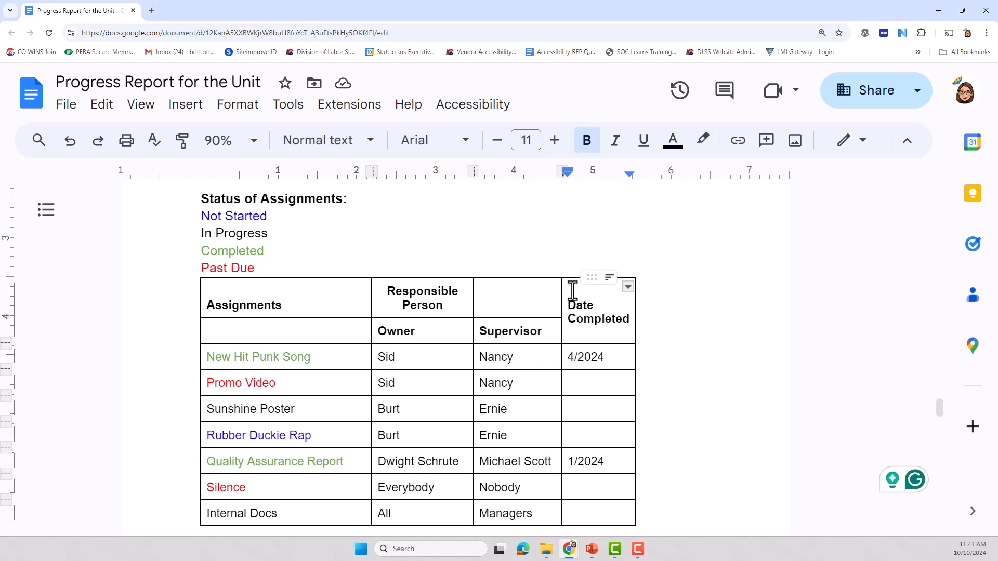
left_click(572, 290)
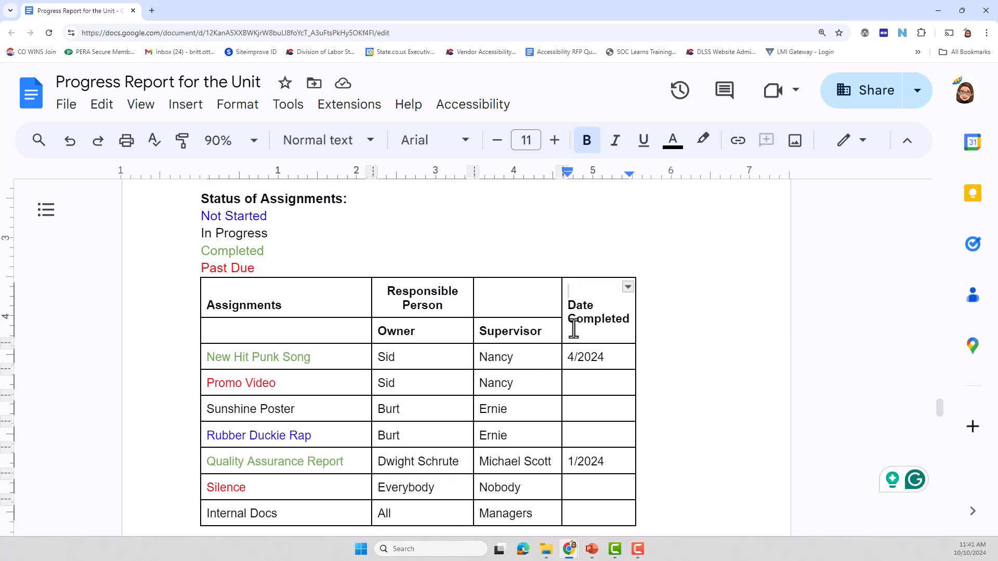
right_click(573, 311)
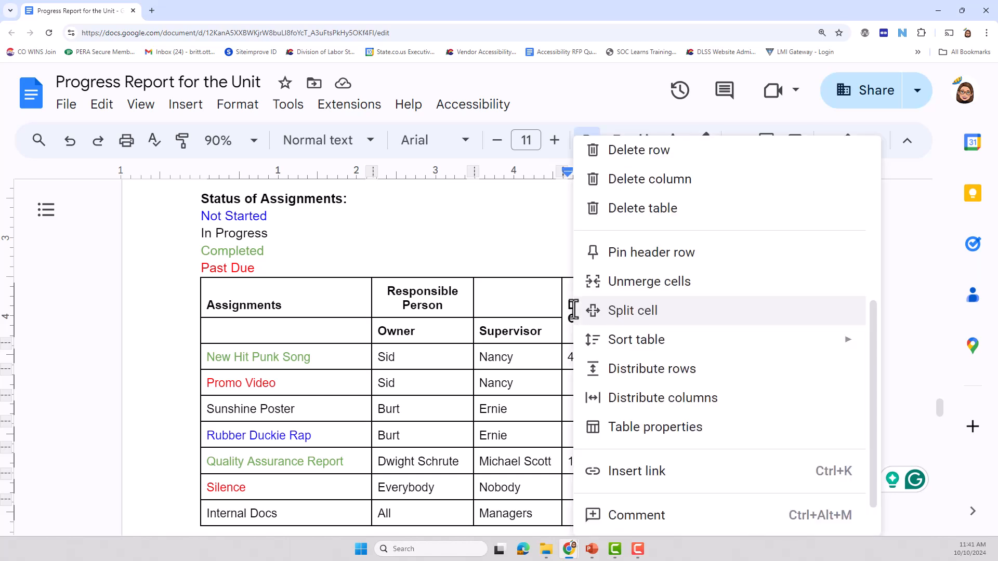
left_click(604, 296)
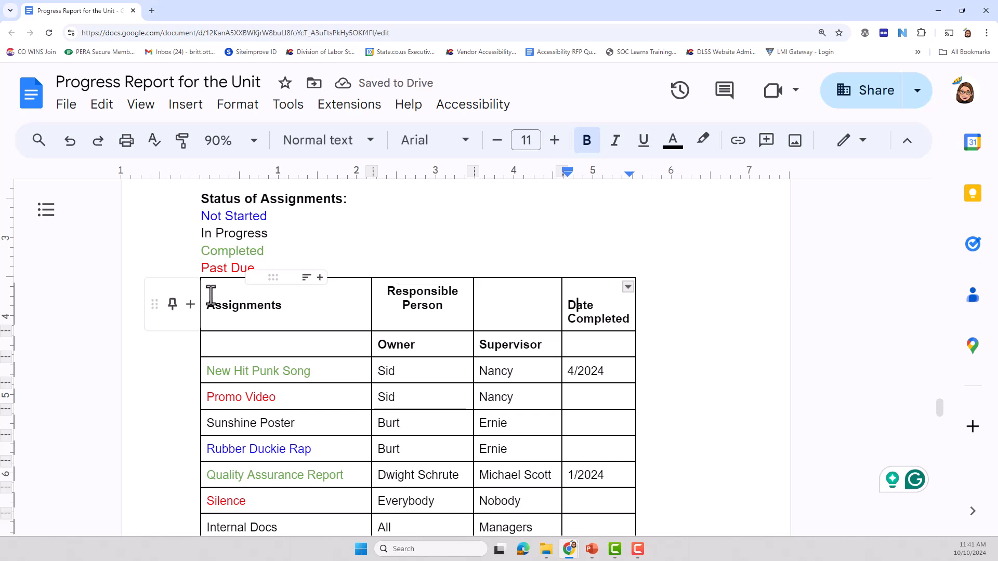
Check the unmerged cells in both header rows of the assignments table, including the empty ones
left_click(228, 302)
left_click(449, 308)
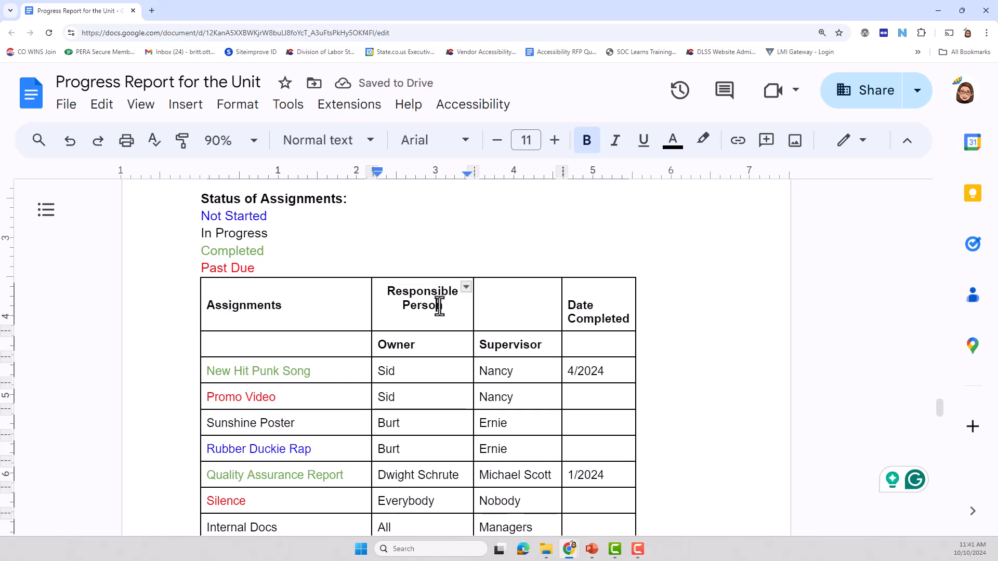
left_click(507, 306)
left_click(595, 315)
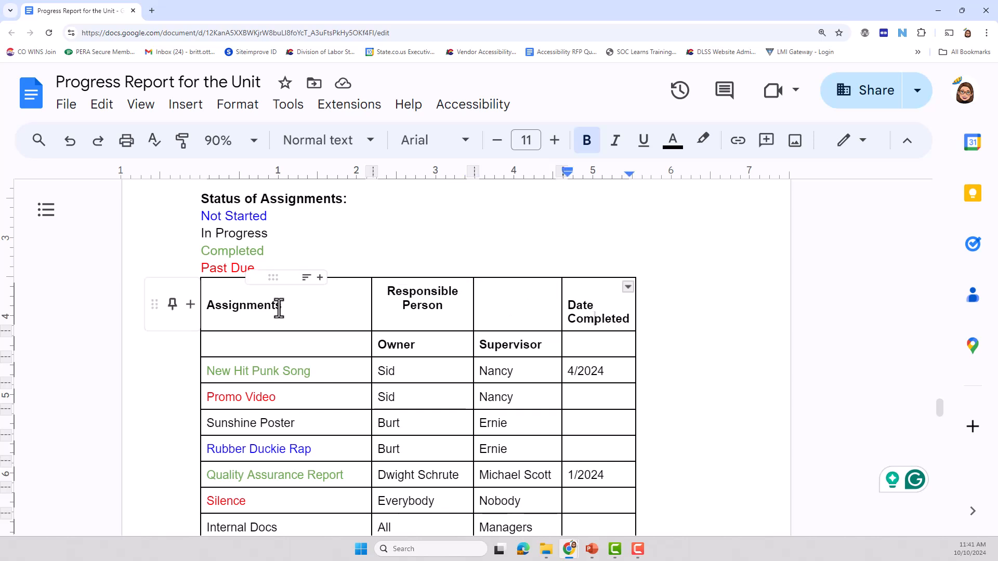
left_click(229, 343)
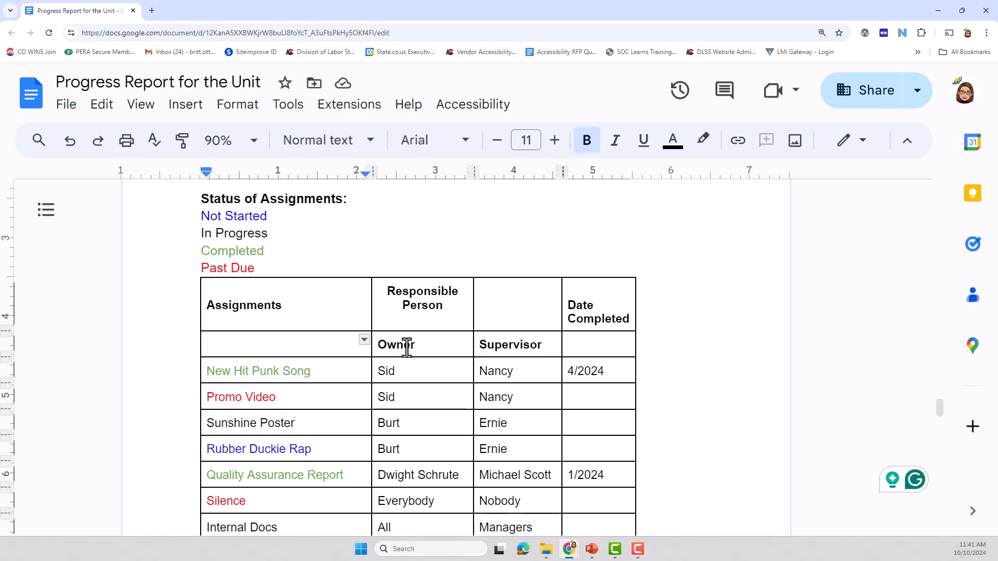
left_click(498, 345)
left_click(587, 345)
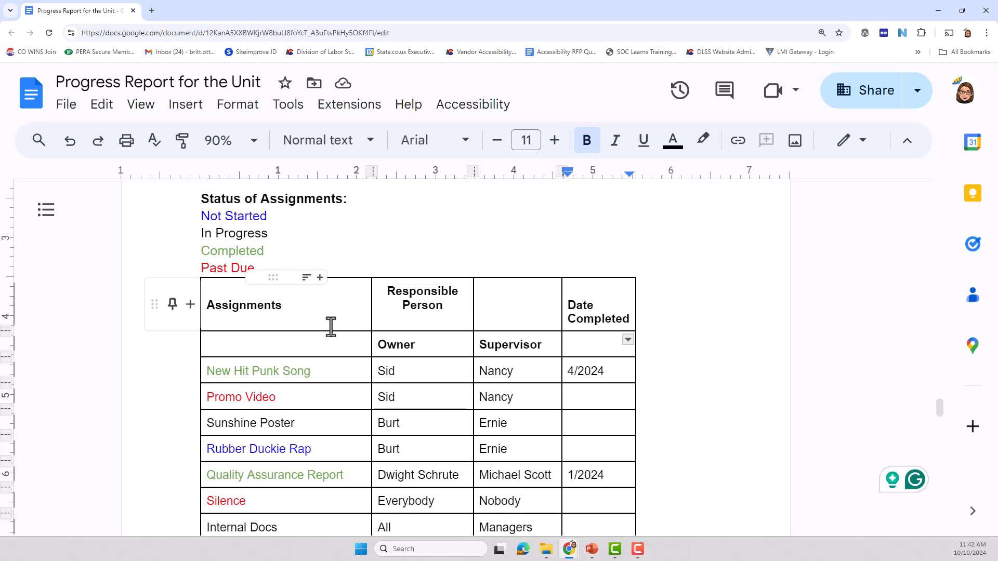
left_click(236, 305)
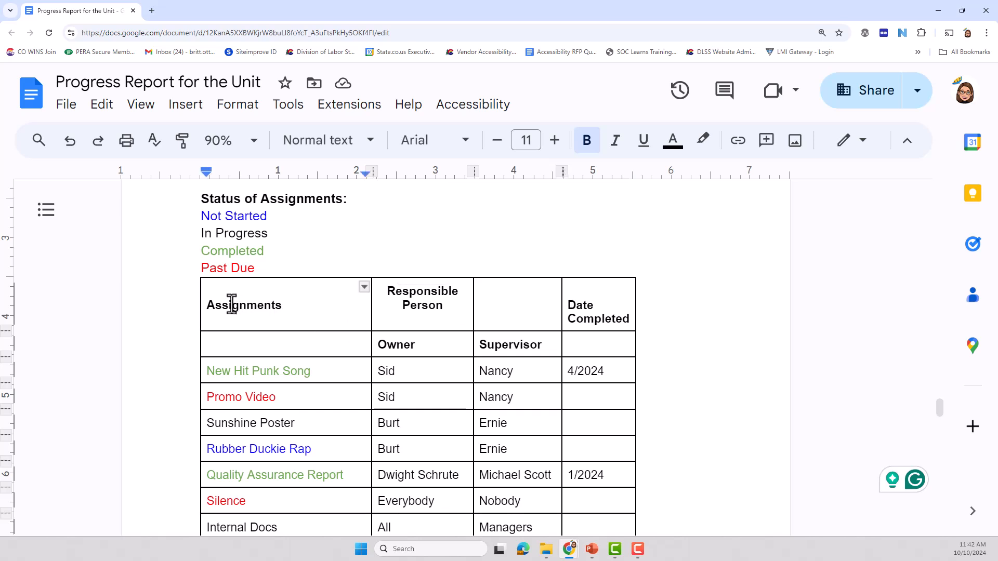
Replace the Responsible Person heading in the table's first row with Owner
triple_click(421, 305)
left_click(421, 306)
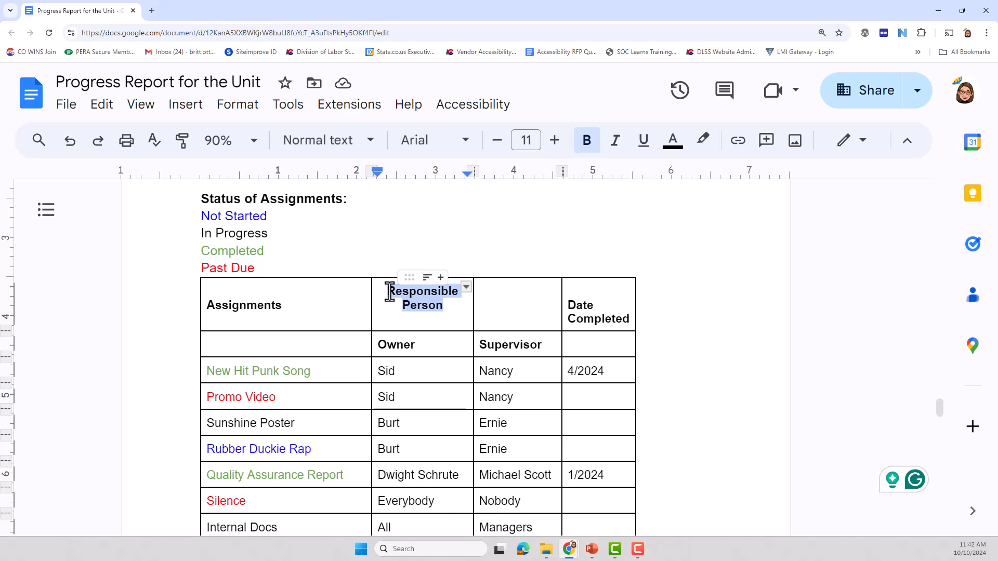
type("Owner")
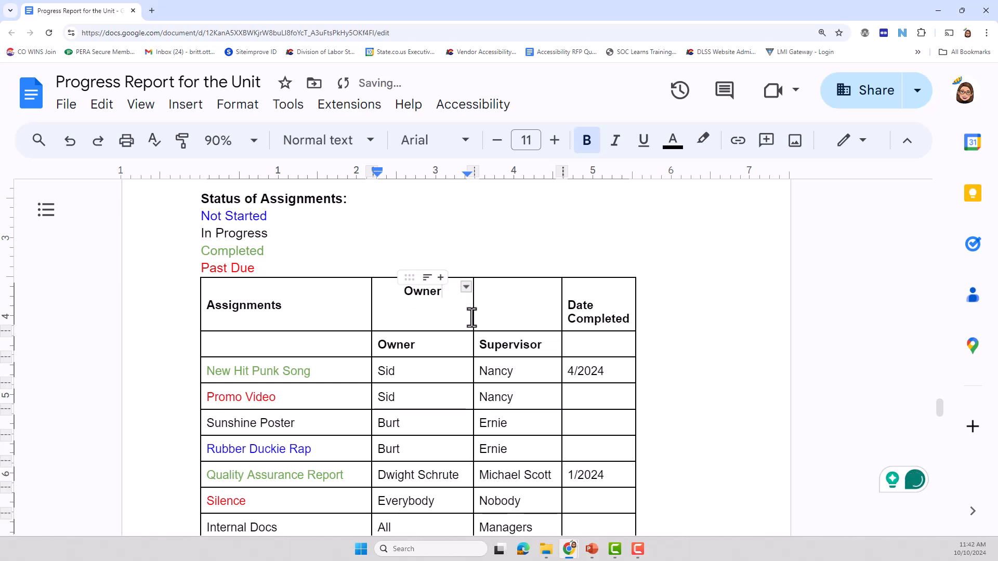
Enter Supervisor in the empty header cell beside Owner in the table's first row
left_click(489, 300)
type("Super")
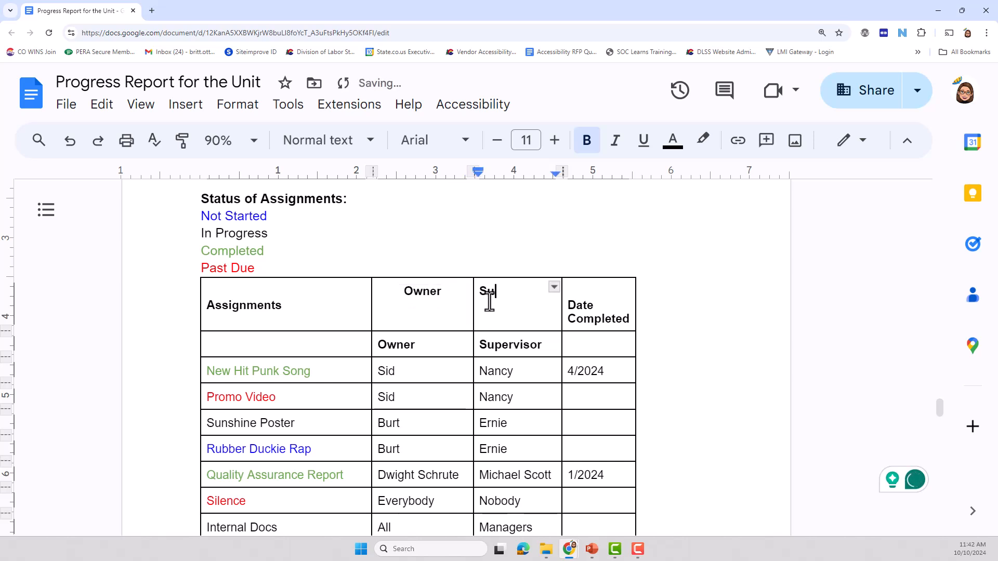
type("bisdo")
key("BackSpace")
key("BackSpace")
key("BackSpace")
key("BackSpace")
key("BackSpace")
type("b")
key("BackSpace")
type("visor")
Extend the Owner heading in the first row to read "Responsible Person - Owner"
left_click(400, 295)
type("Resoibsu==")
key("BackSpace")
key("BackSpace")
key("BackSpace")
key("BackSpace")
key("BackSpace")
key("BackSpace")
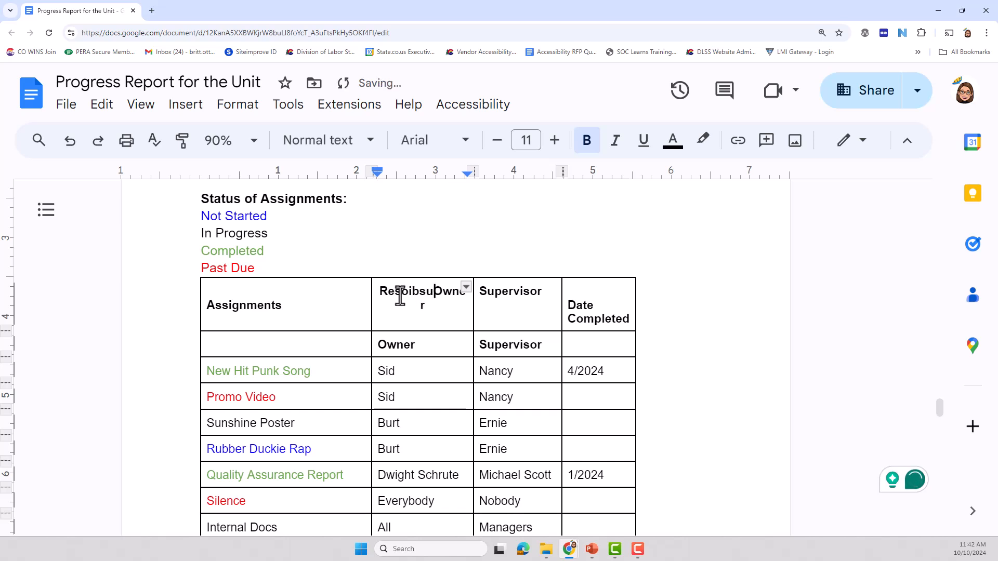
key("BackSpace")
type("ponsible ")
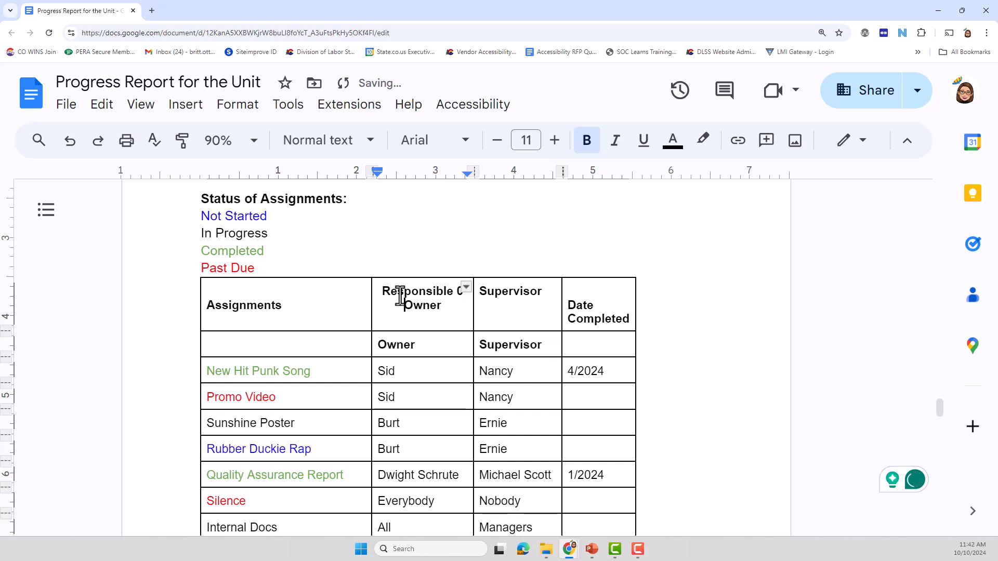
type("-")
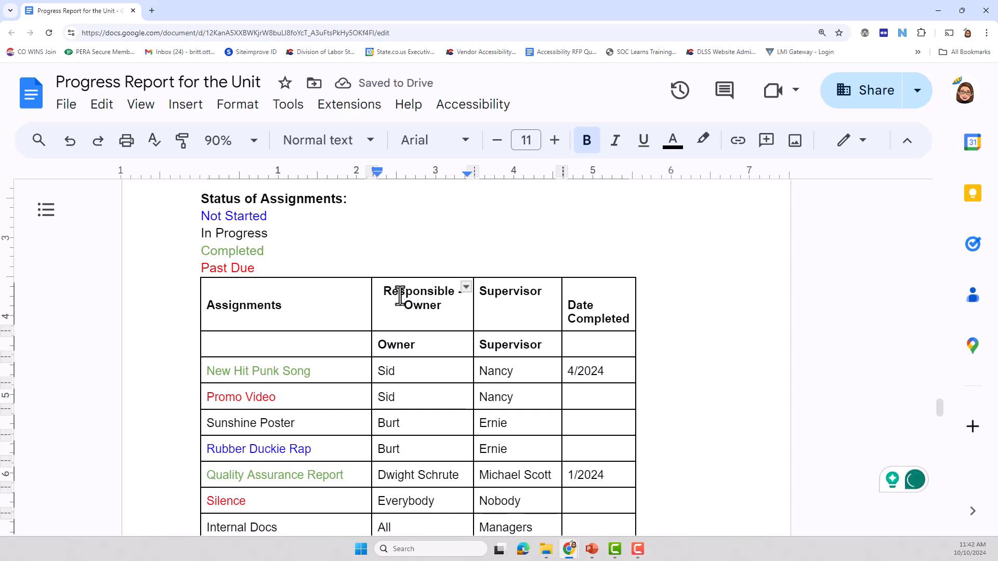
left_click(454, 296)
type("Person")
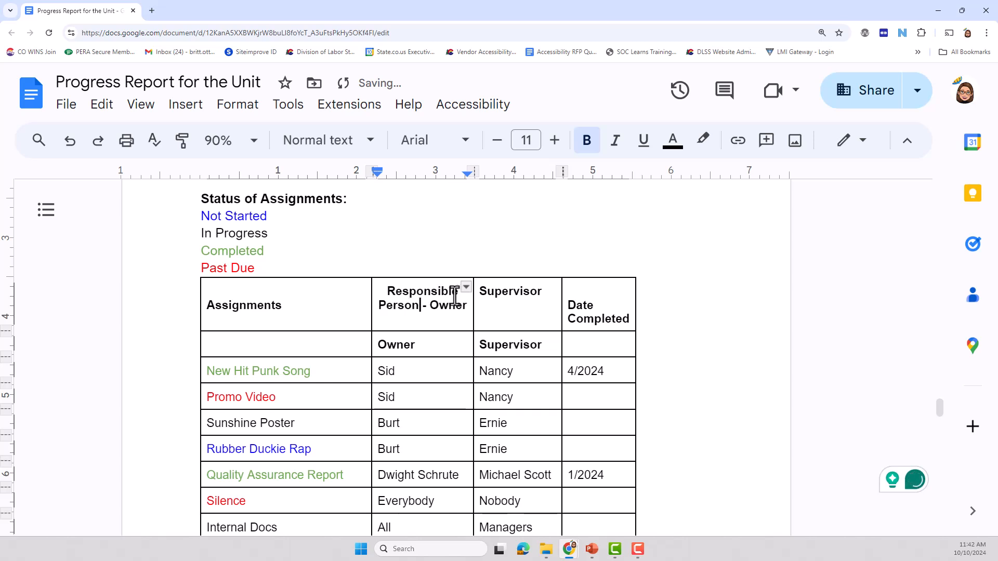
Extend the Supervisor heading in the first row to read "Responsible Person - Supervisor", reusing the prefix from the Owner heading
left_click_drag(388, 290, 425, 310)
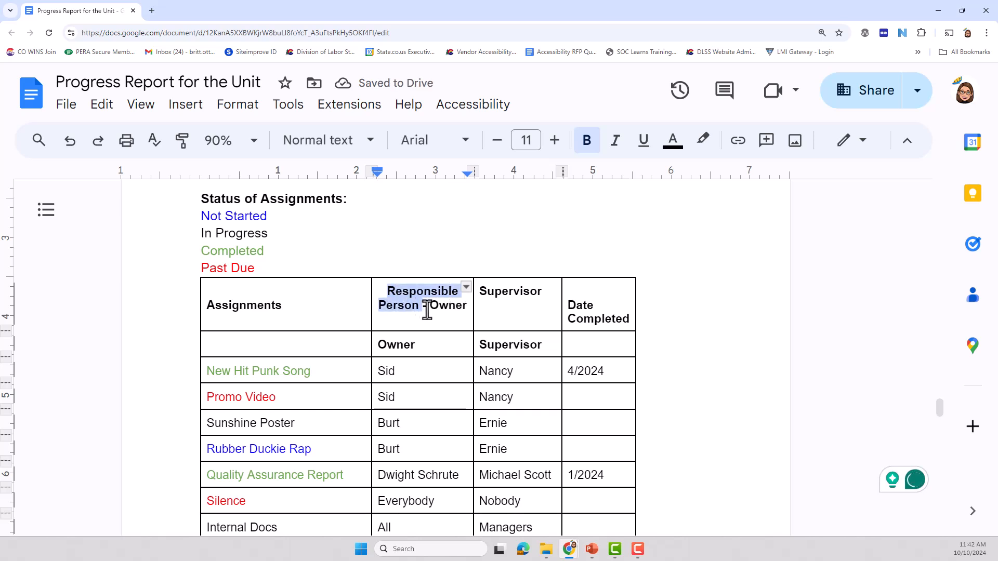
left_click(480, 292)
type("Responsible Person -")
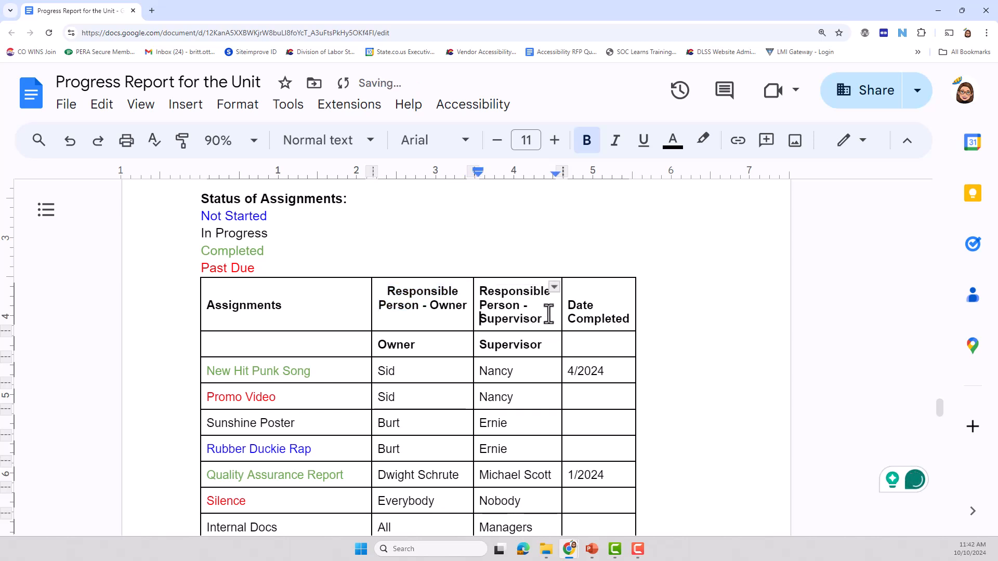
Delete the redundant second row of the assignments table containing the Owner and Supervisor subheadings
left_click(362, 348)
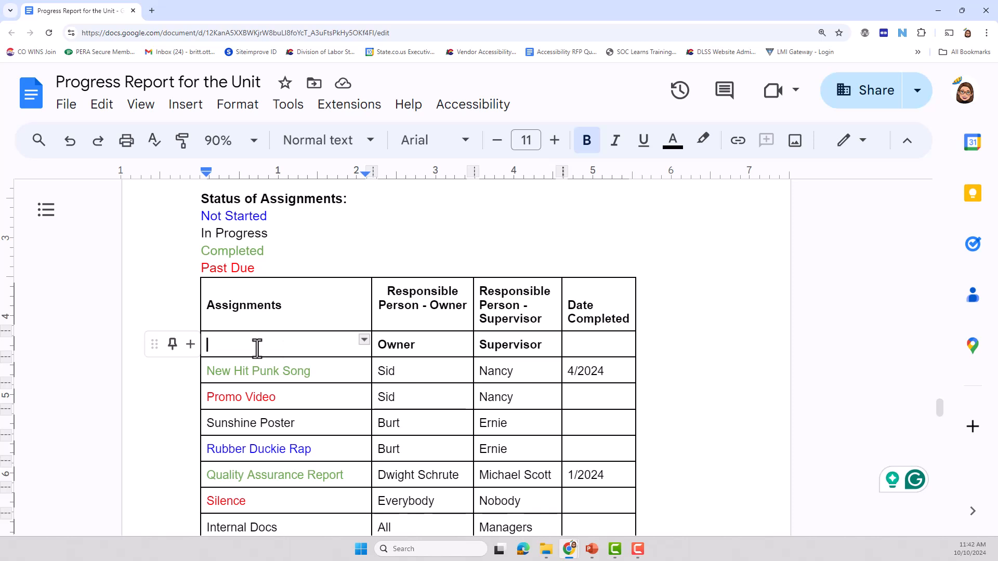
left_click_drag(210, 345, 579, 349)
right_click(581, 343)
scroll(676, 354, "up", 5)
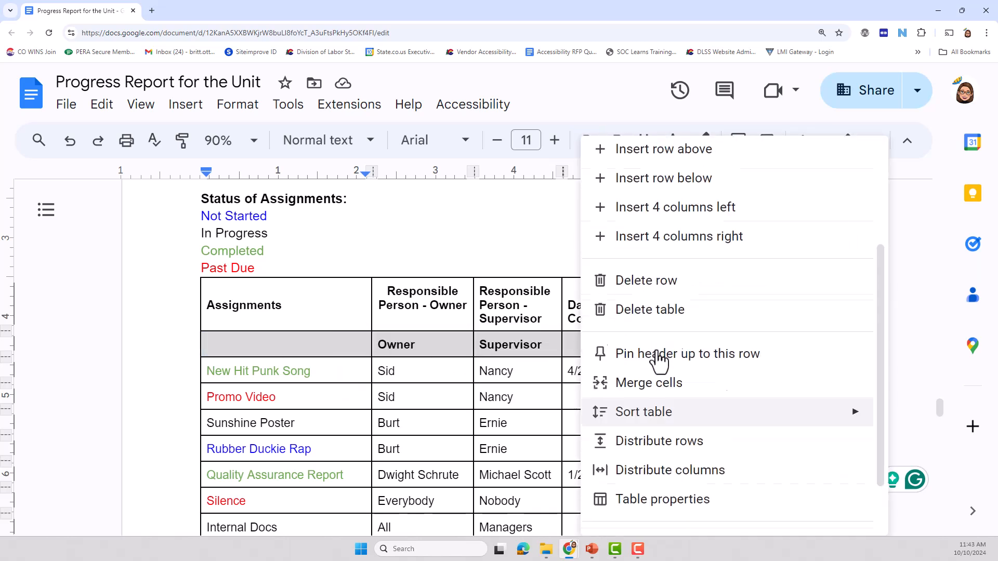
scroll(659, 357, "down", 5)
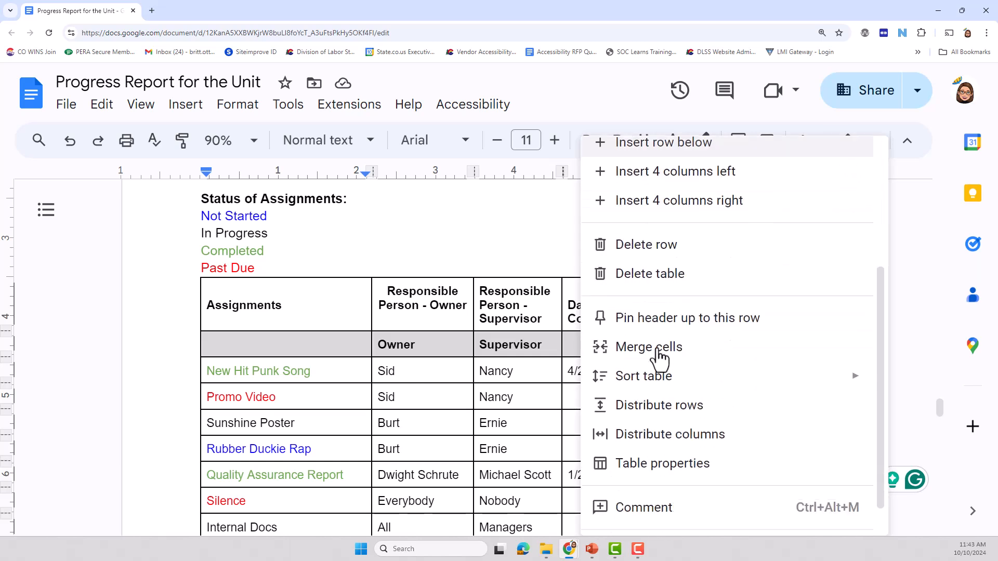
left_click(651, 250)
left_click(574, 374)
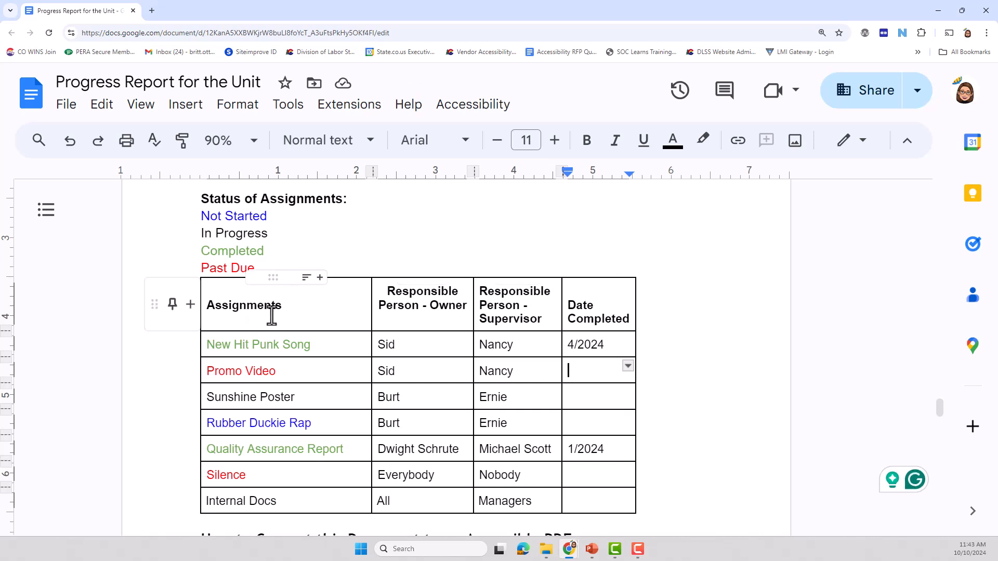
left_click(254, 308)
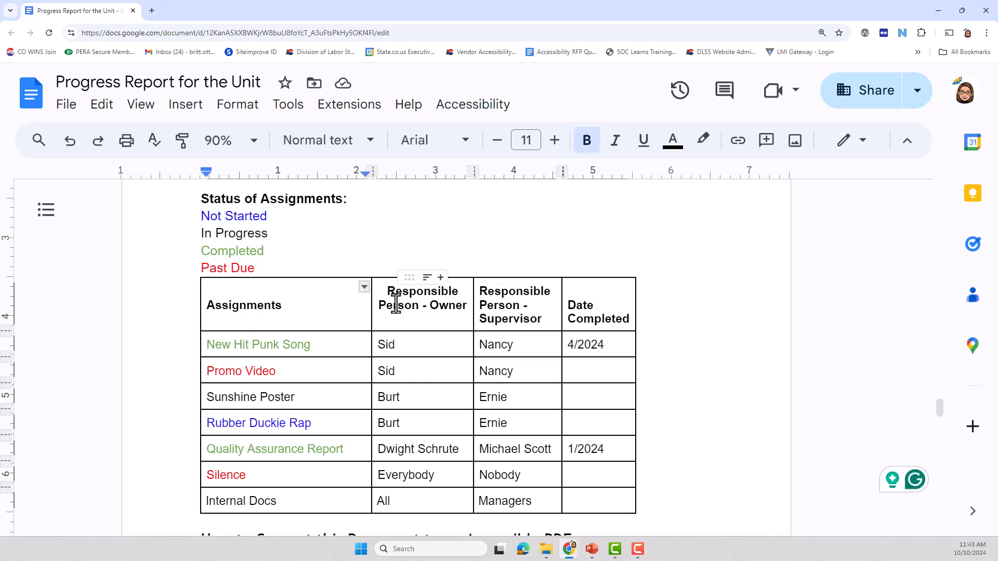
left_click(392, 300)
left_click(492, 318)
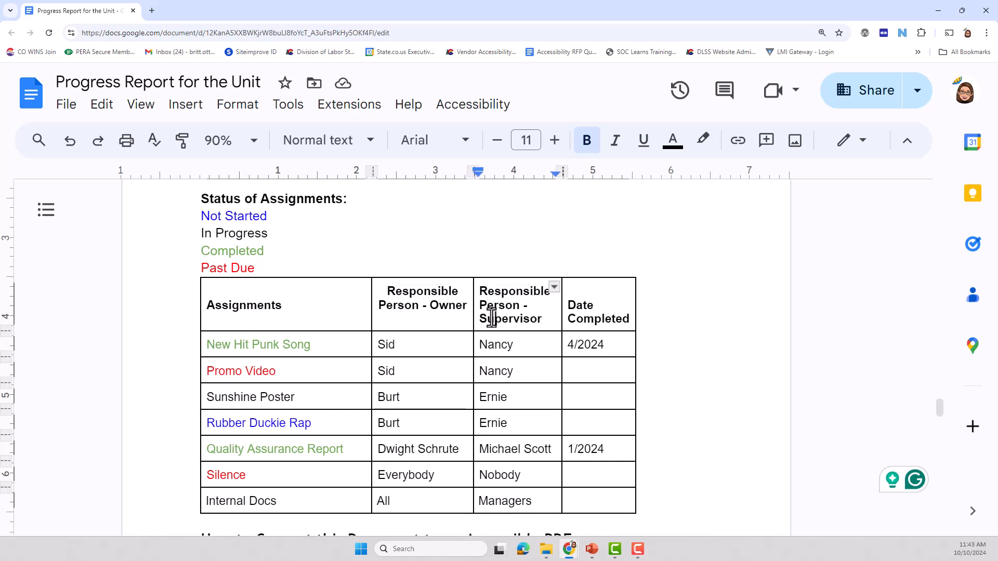
left_click(590, 317)
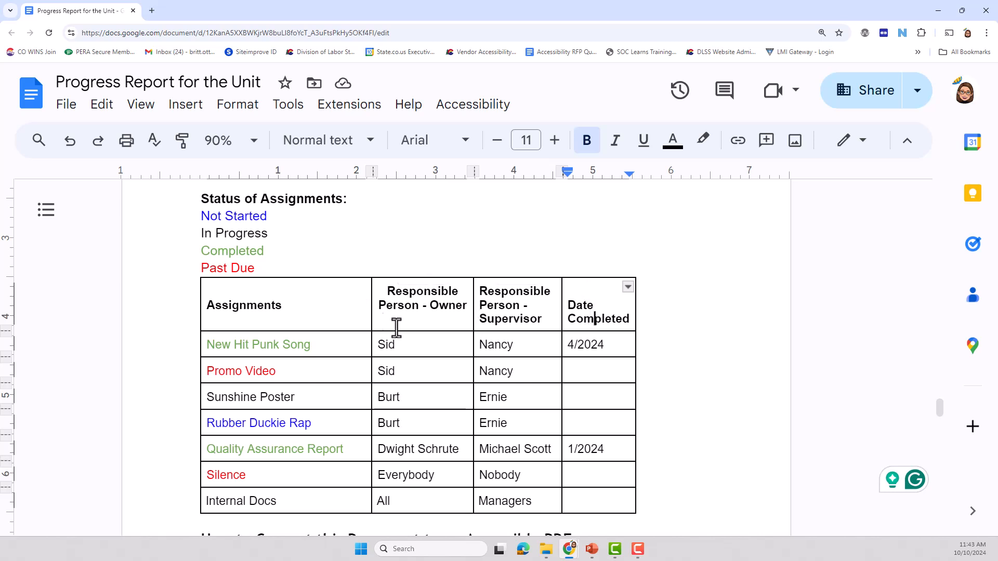
Pin the table's first row as 1 header row in the table properties, and close the properties
left_click(290, 311)
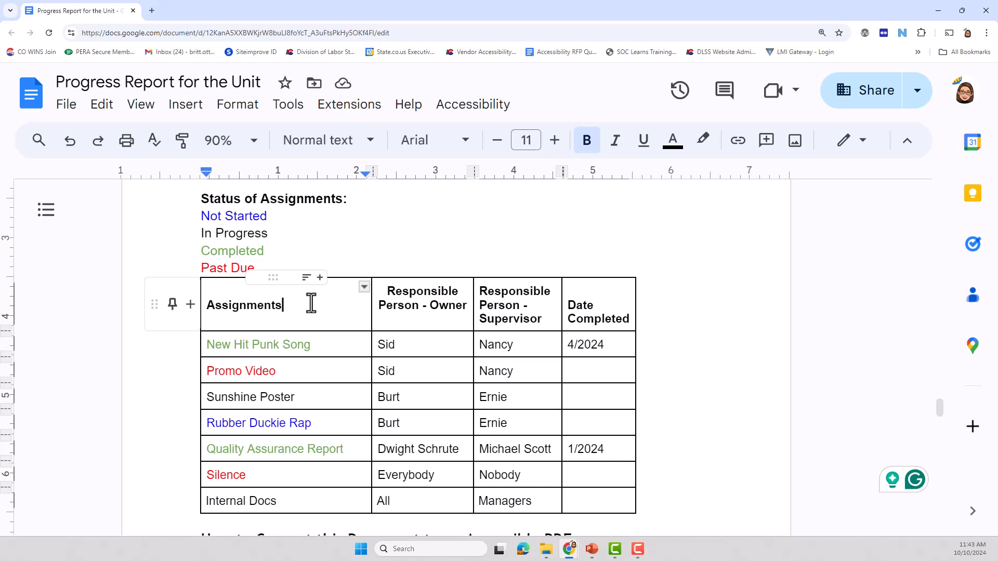
right_click(280, 305)
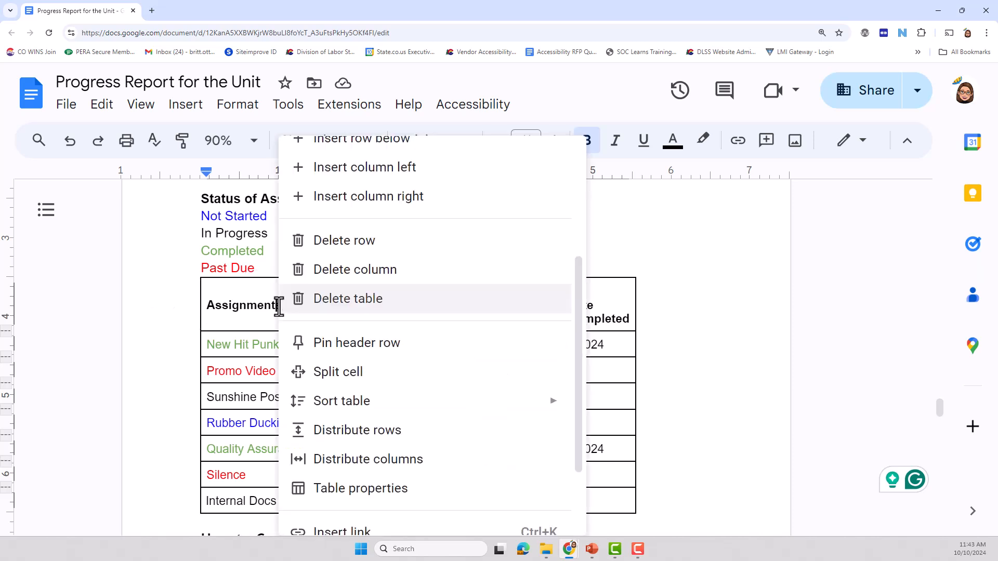
left_click(346, 491)
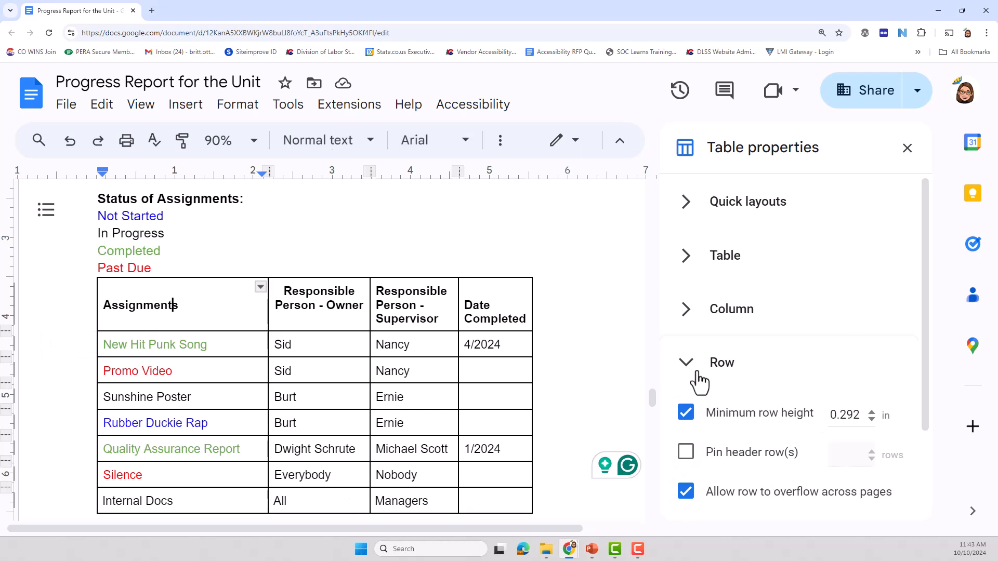
scroll(700, 372, "down", 3)
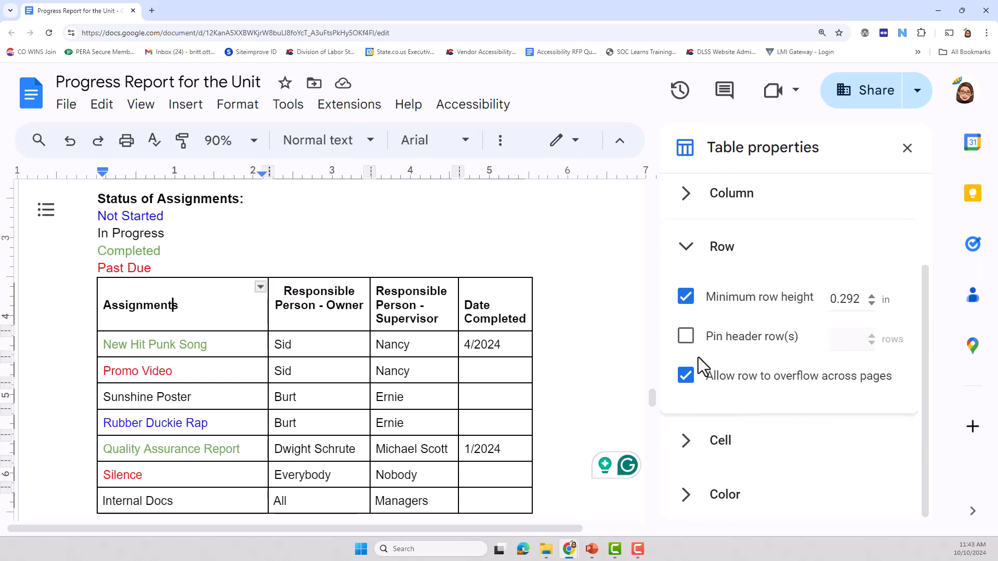
left_click(686, 338)
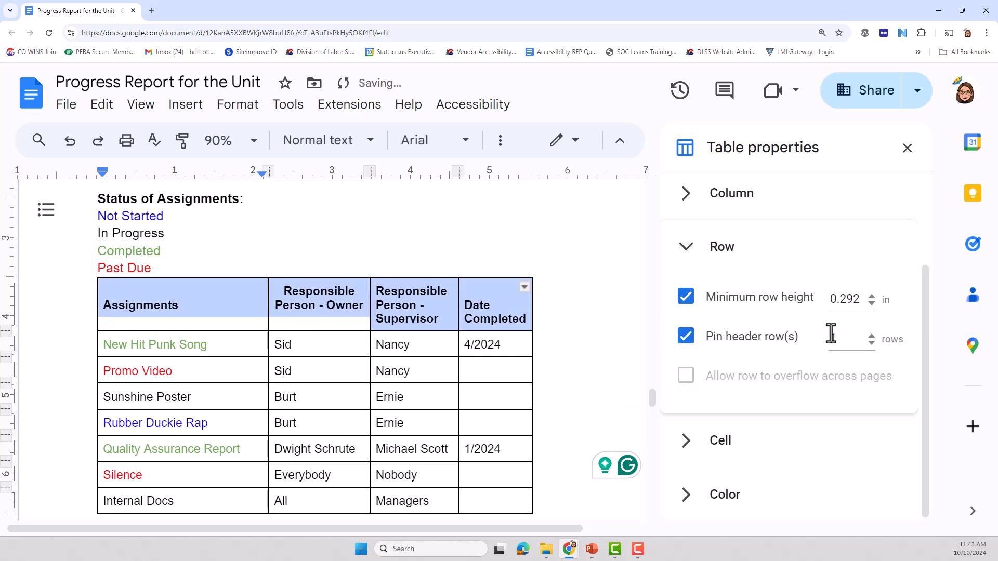
left_click(441, 347)
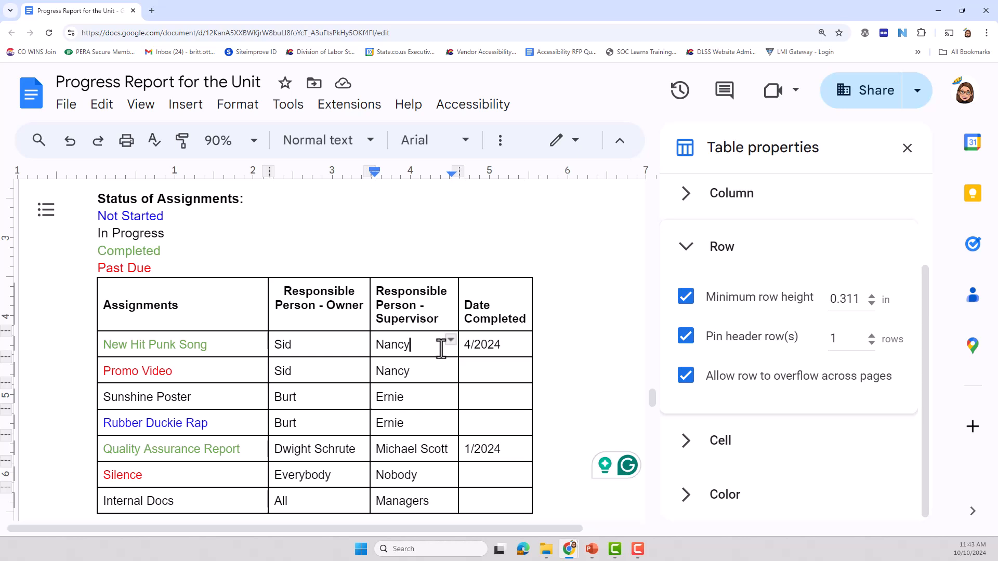
scroll(362, 333, "down", 1)
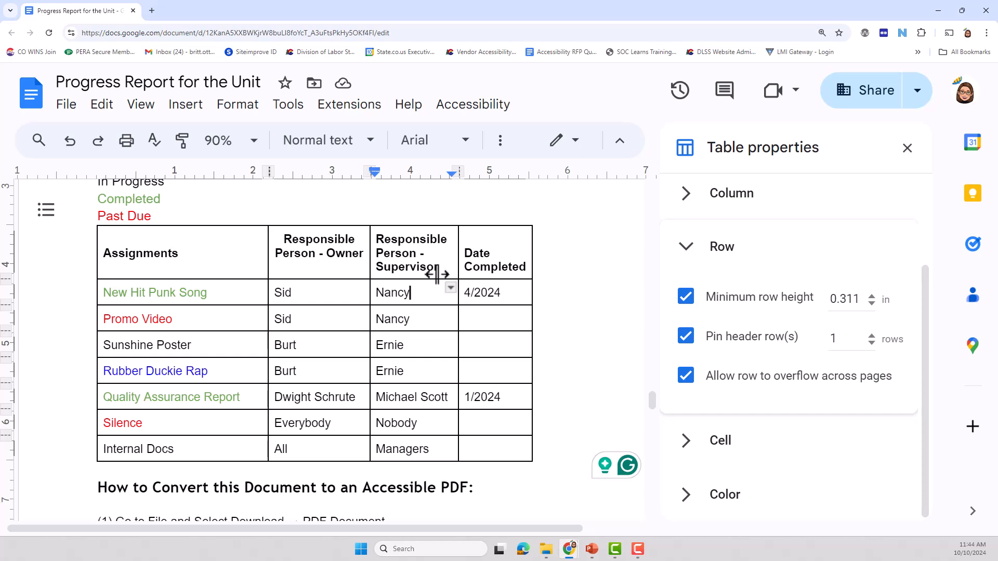
left_click(906, 149)
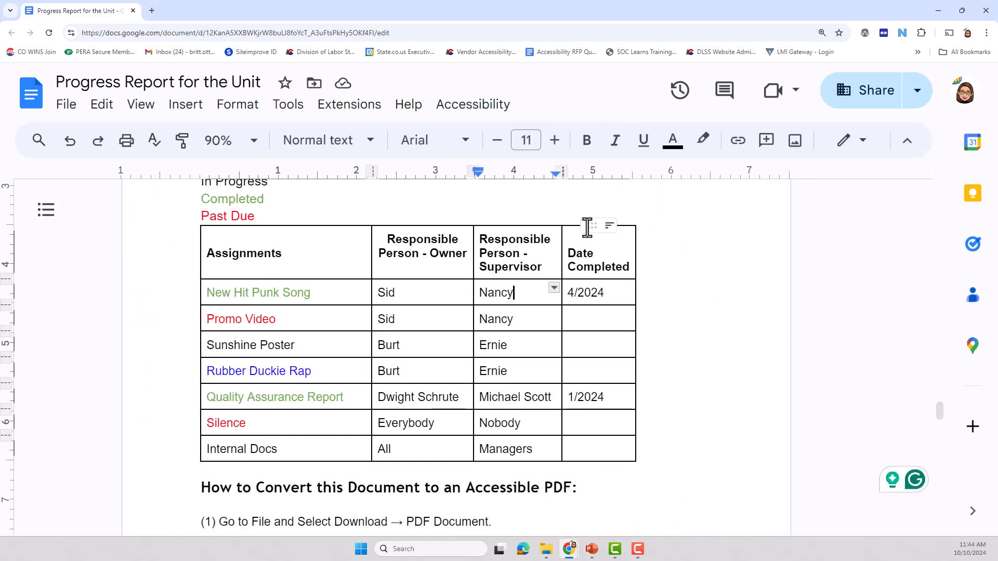
Review the table's reading order, from the column headings and the Status of Assignments heading through the first two data rows
left_click(434, 341)
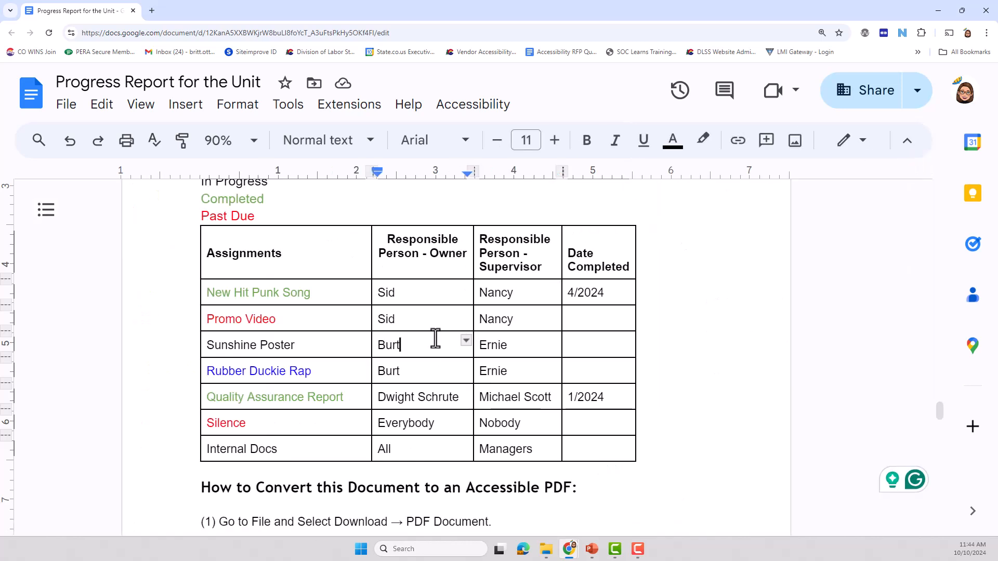
scroll(434, 339, "up", 1)
left_click(243, 305)
left_click(401, 304)
left_click(532, 304)
left_click(577, 315)
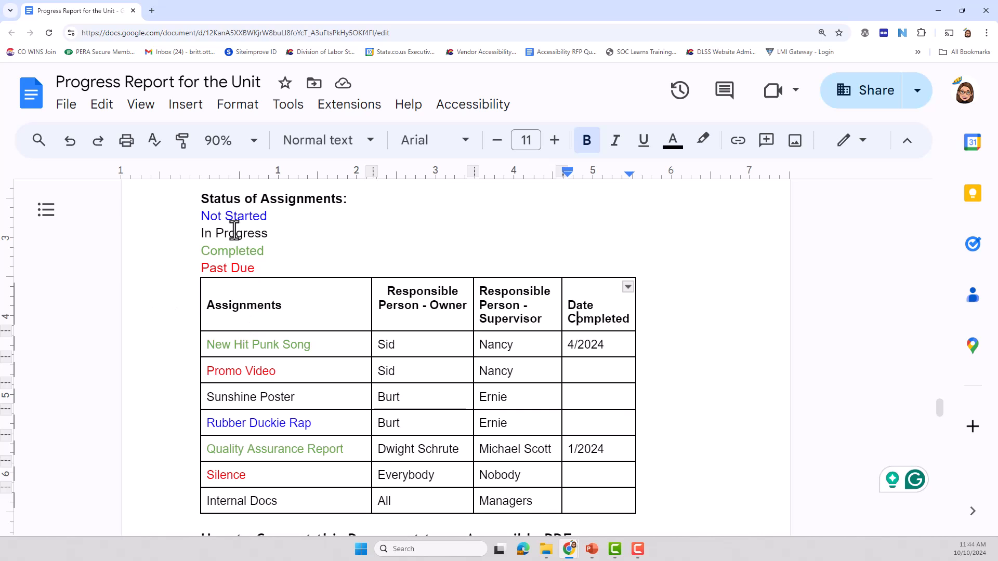
left_click(224, 201)
left_click_drag(201, 197, 349, 215)
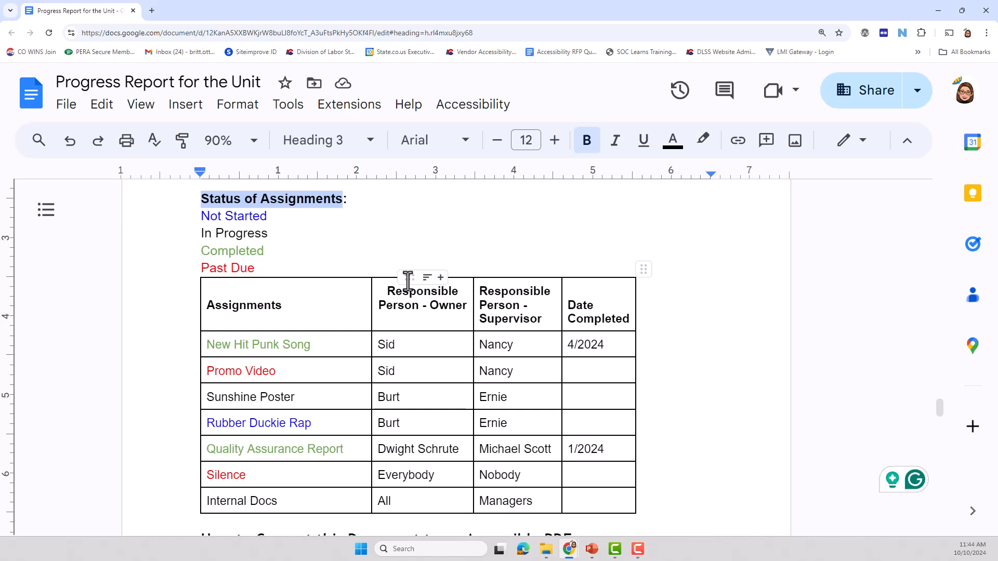
left_click(302, 345)
left_click(419, 343)
left_click(560, 348)
left_click(572, 342)
left_click(254, 372)
left_click(411, 378)
left_click(493, 376)
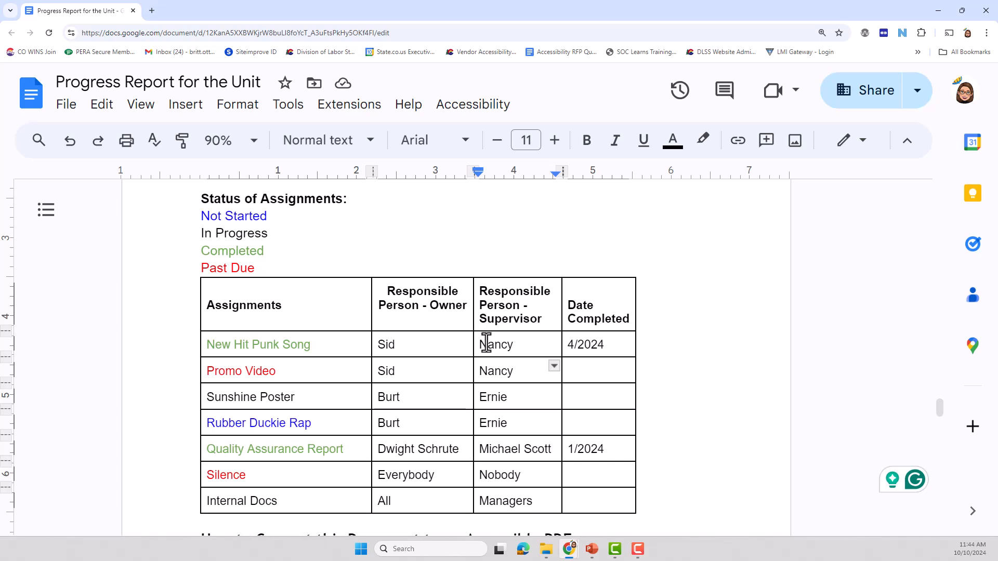
left_click(350, 352)
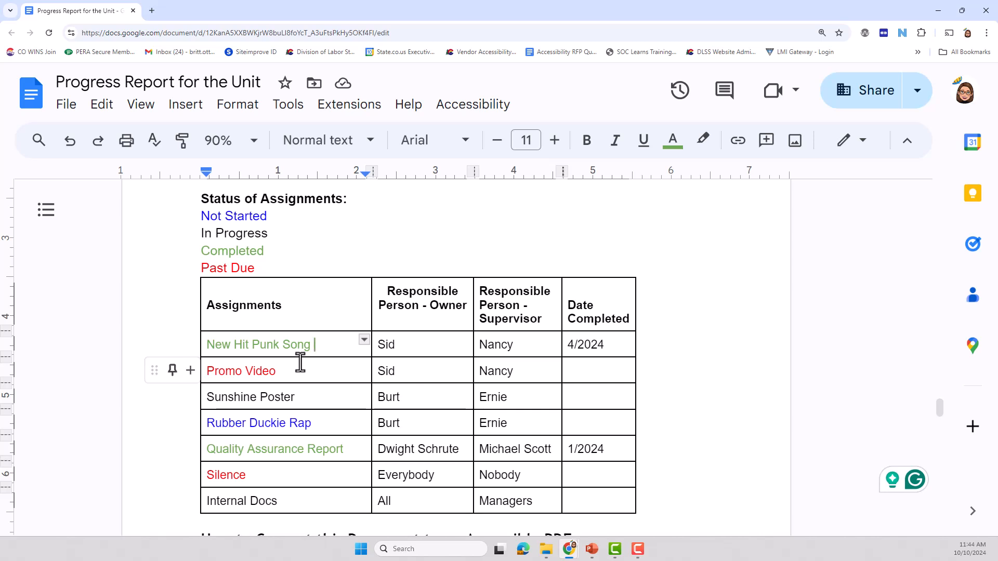
Examine the colour-coded status list above the table and how its colours relate to the assignment names
left_click(199, 216)
left_click_drag(199, 216, 265, 265)
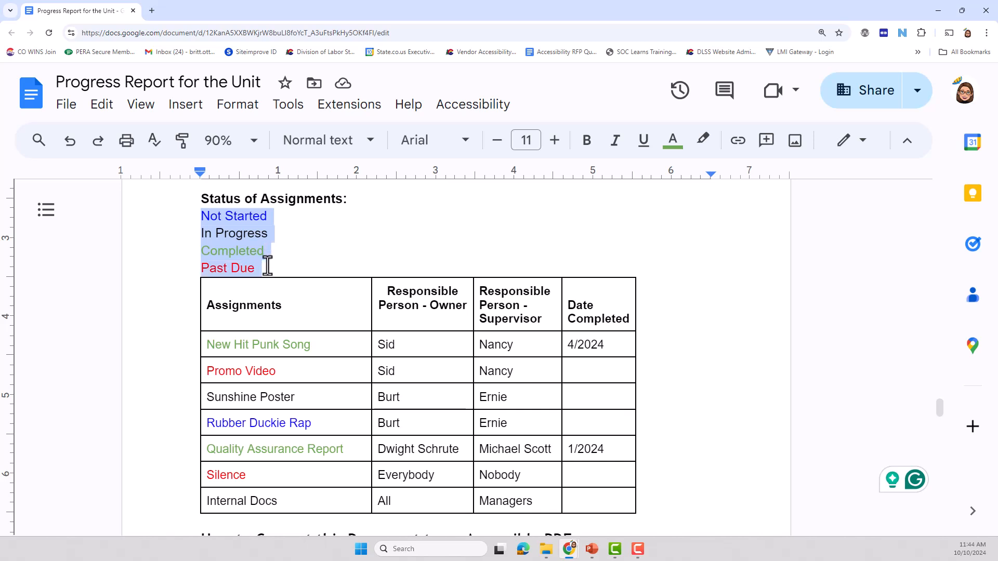
left_click(231, 216)
left_click(253, 216)
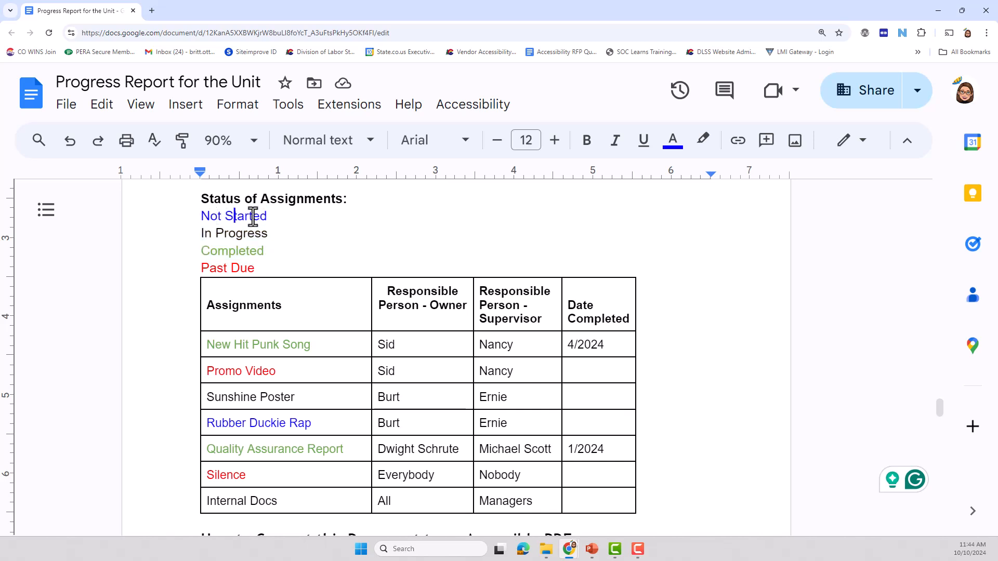
left_click(213, 234)
left_click(212, 252)
left_click(213, 269)
left_click(207, 215)
left_click(208, 234)
left_click(210, 252)
left_click(210, 268)
left_click(263, 336)
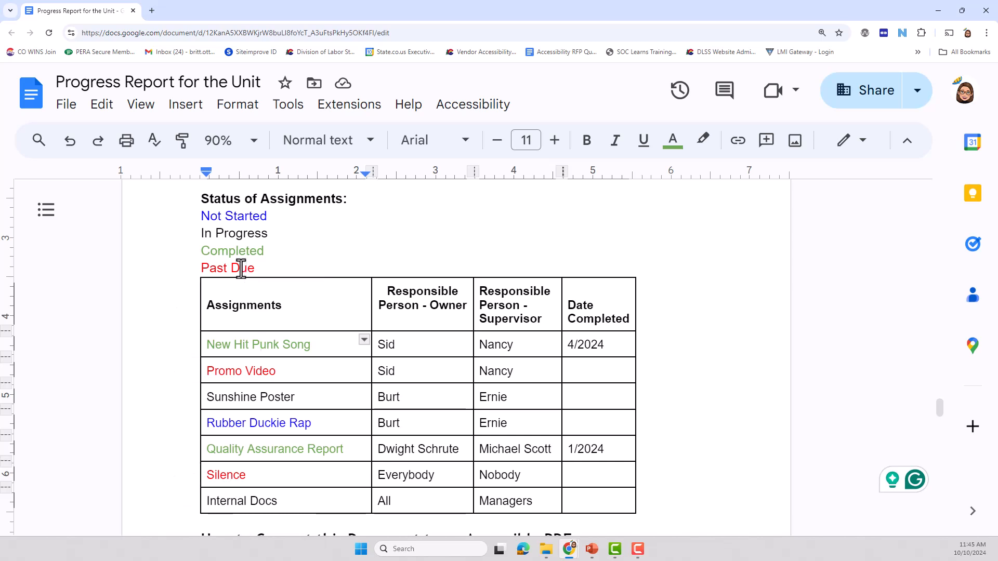
left_click(234, 220)
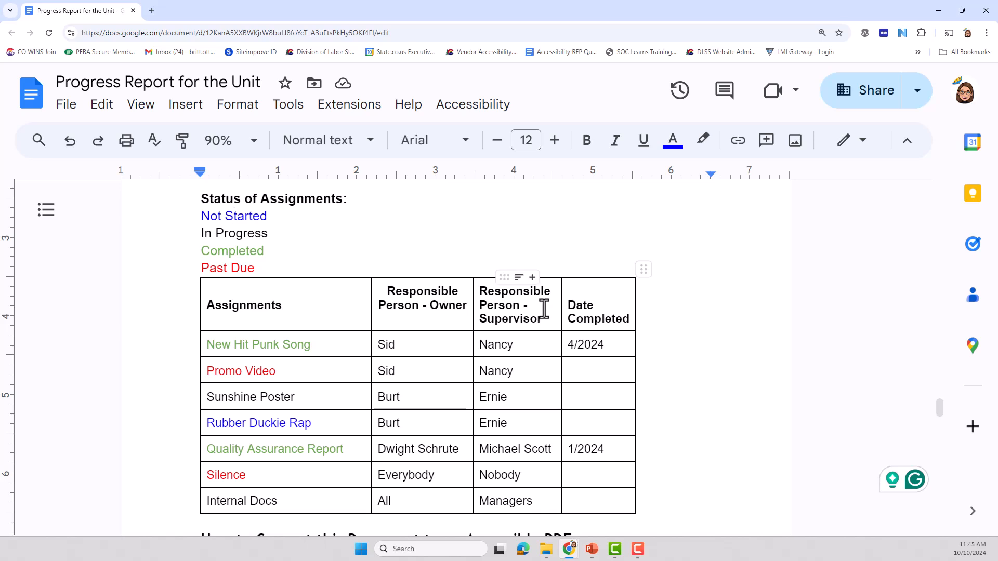
Insert a column to the right of Date Completed and give it the heading Status
left_click(627, 290)
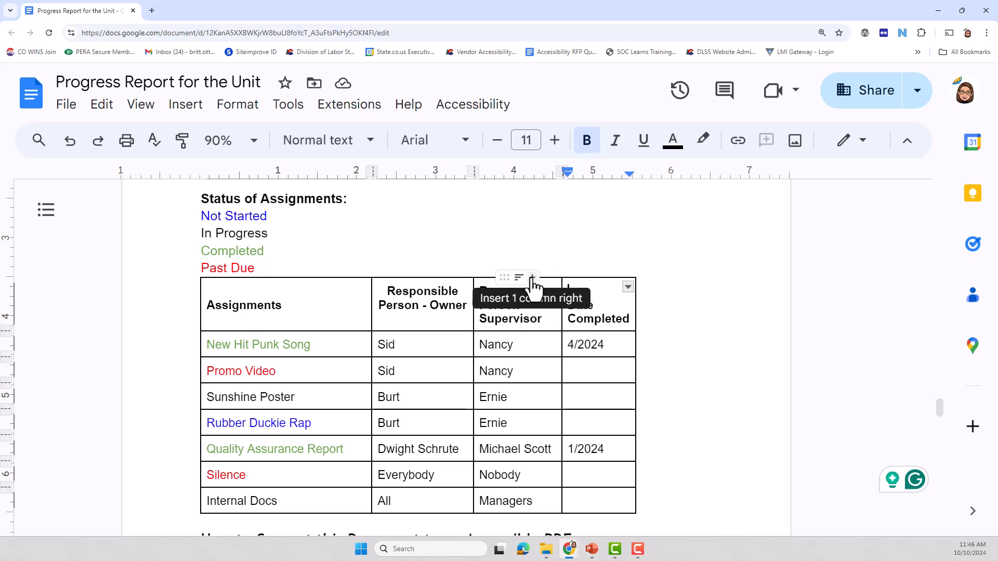
right_click(593, 346)
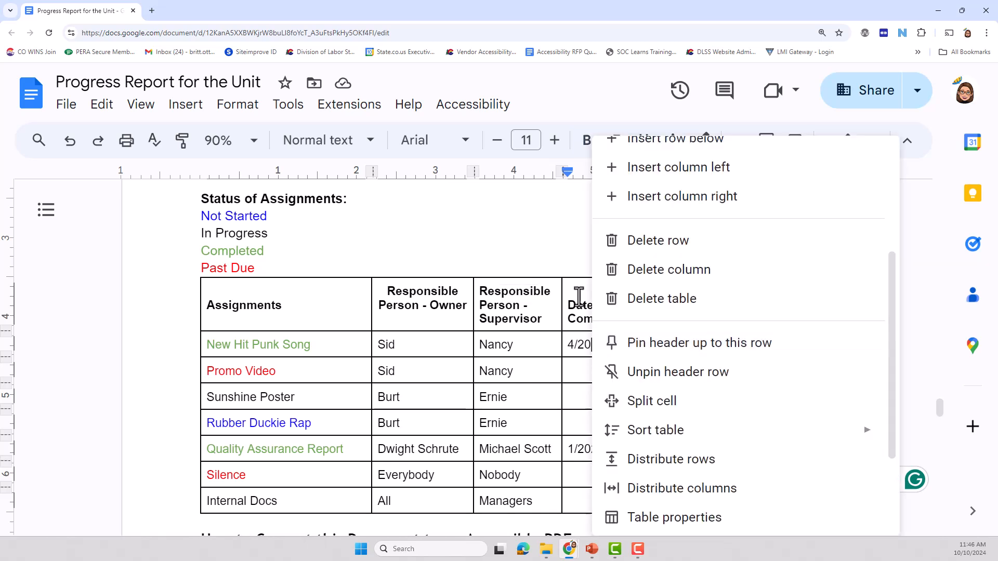
scroll(697, 283, "up", 3)
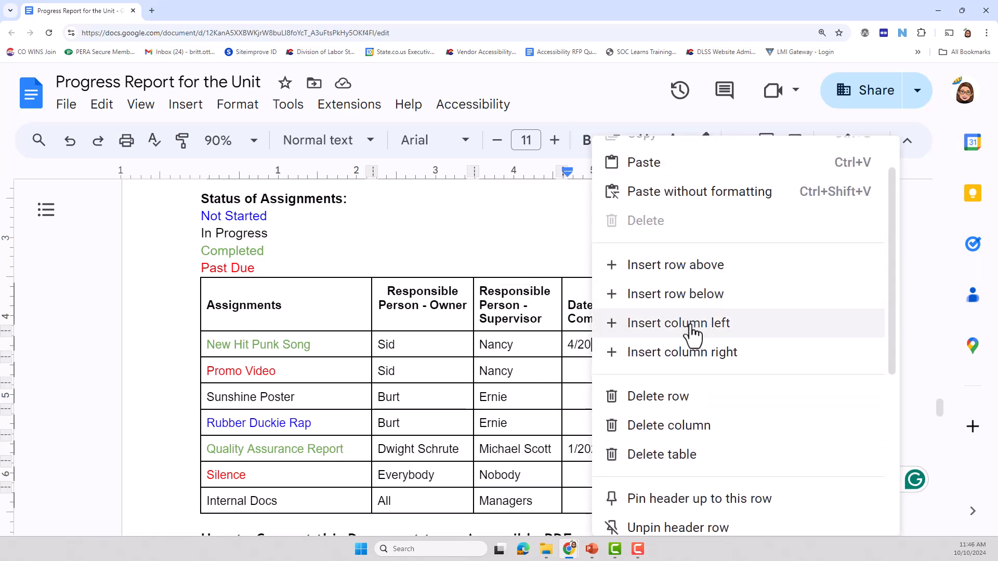
left_click(695, 353)
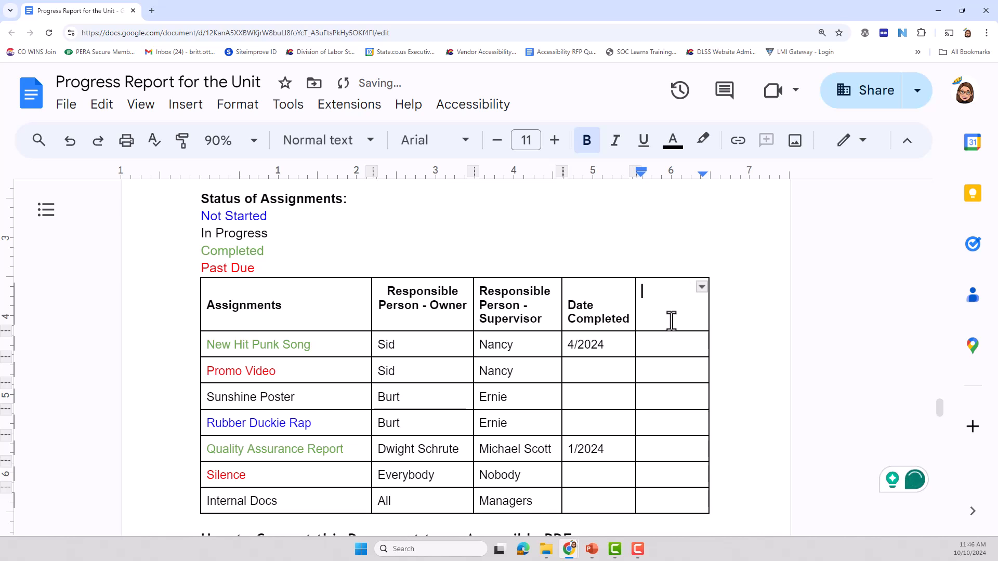
type("Status")
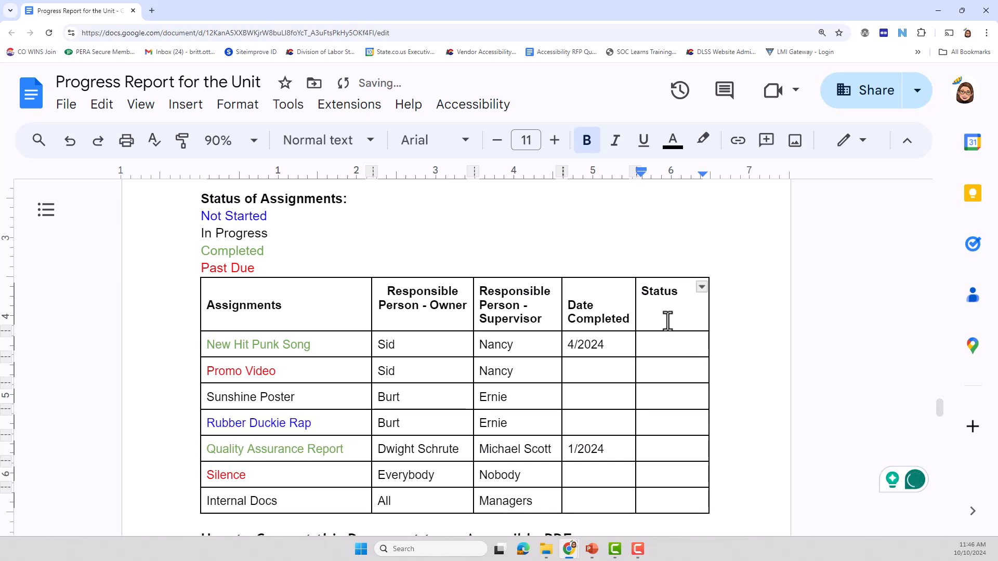
Remove the blank line above the Date Completed heading
left_click(665, 353)
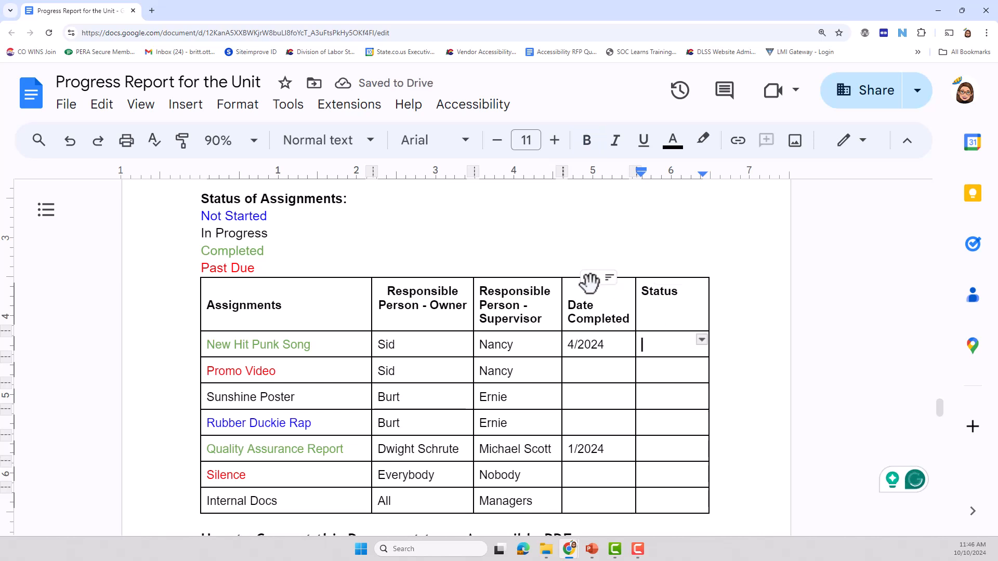
left_click(569, 291)
key("Delete")
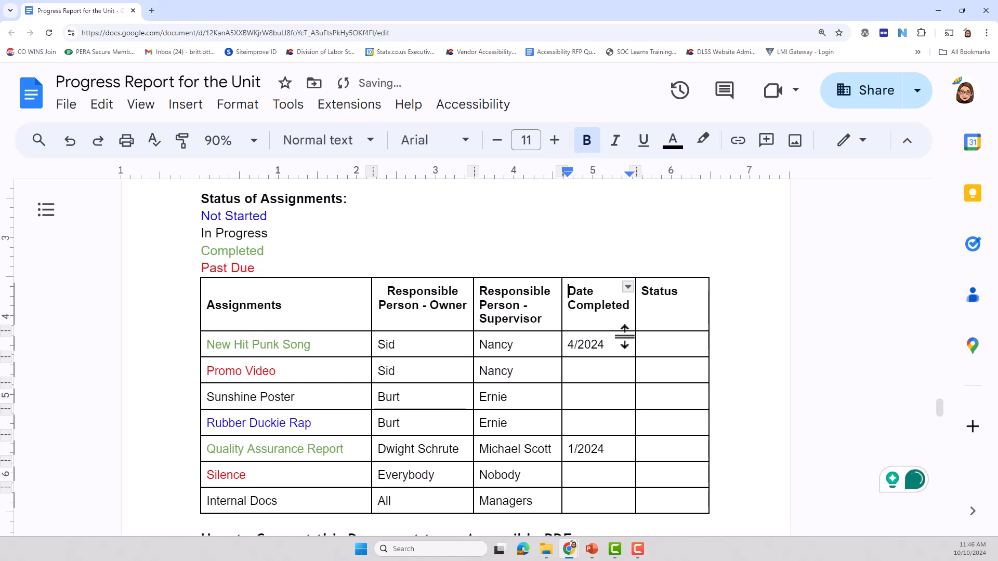
Enter the status Completed for New Hit Punk Song in the Status column, matching its colour in the status list
left_click(652, 348)
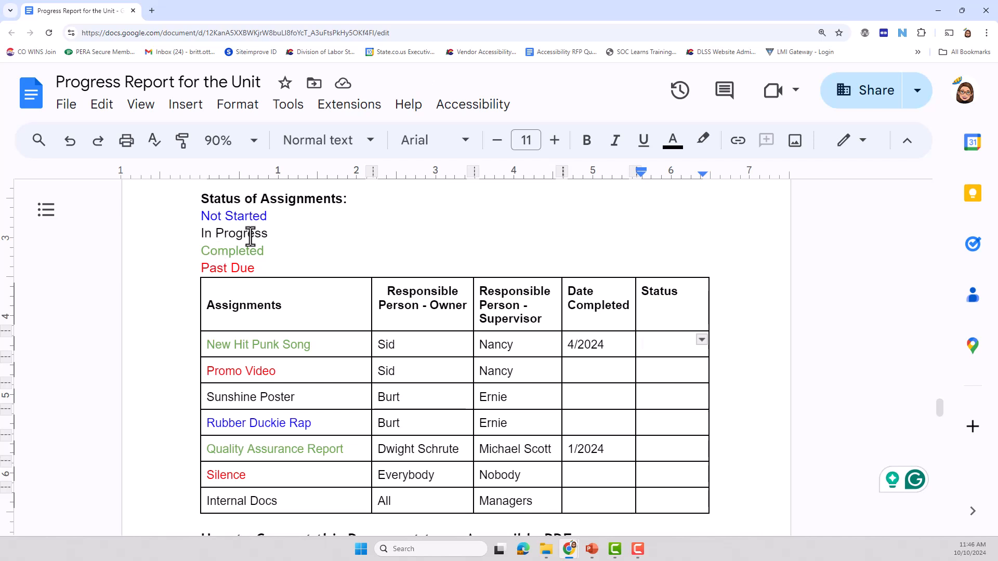
left_click(249, 346)
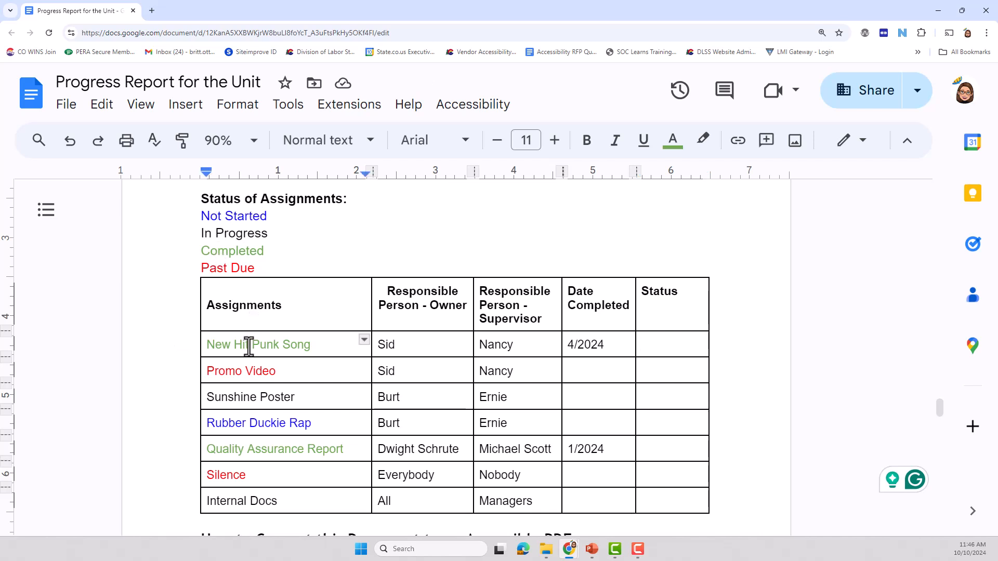
left_click(249, 252)
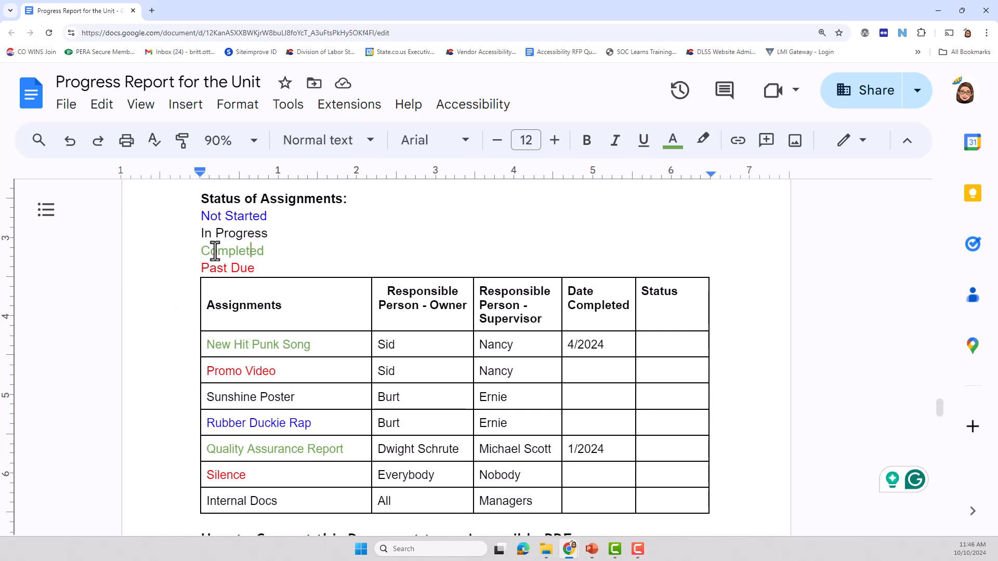
left_click(662, 345)
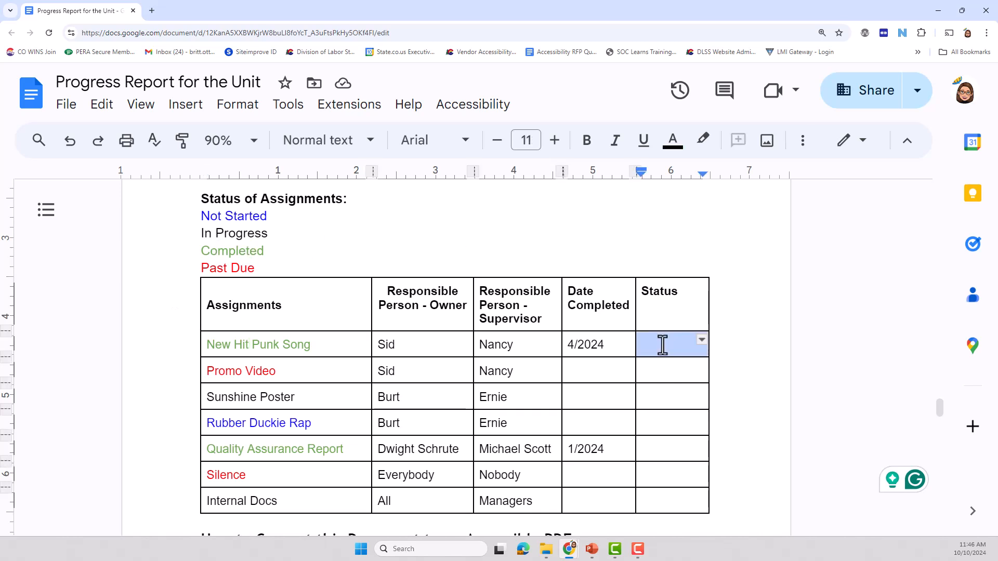
type("Completed")
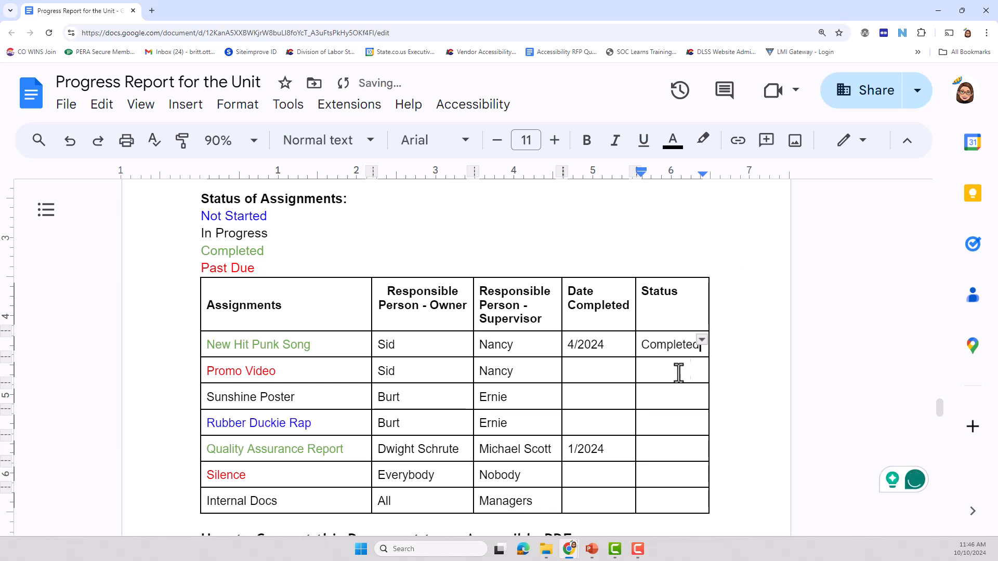
Fill the Status column with Past Due for Promo Video and In Progress for Sunshine Poster
left_click(685, 369)
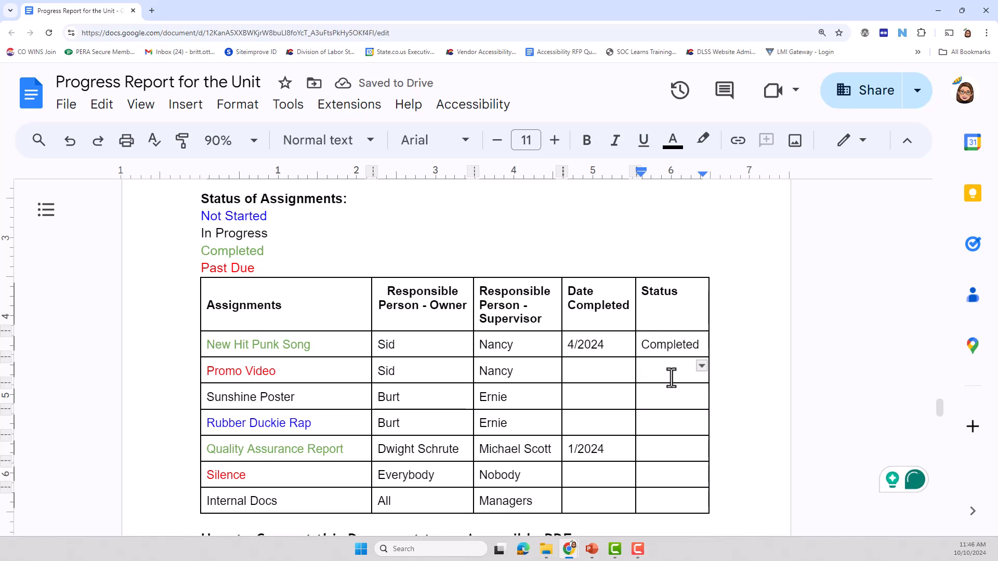
type("Past Due")
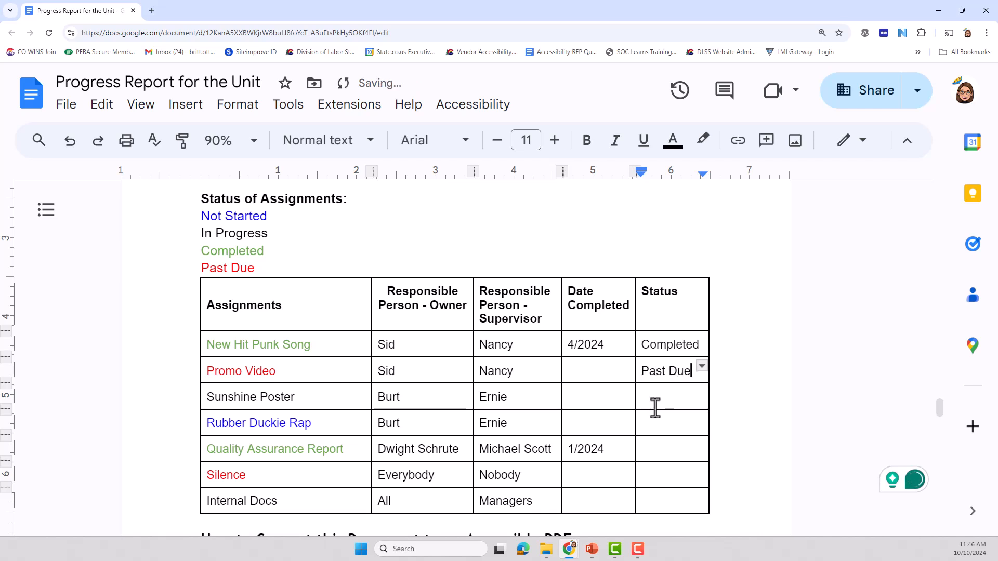
left_click(654, 397)
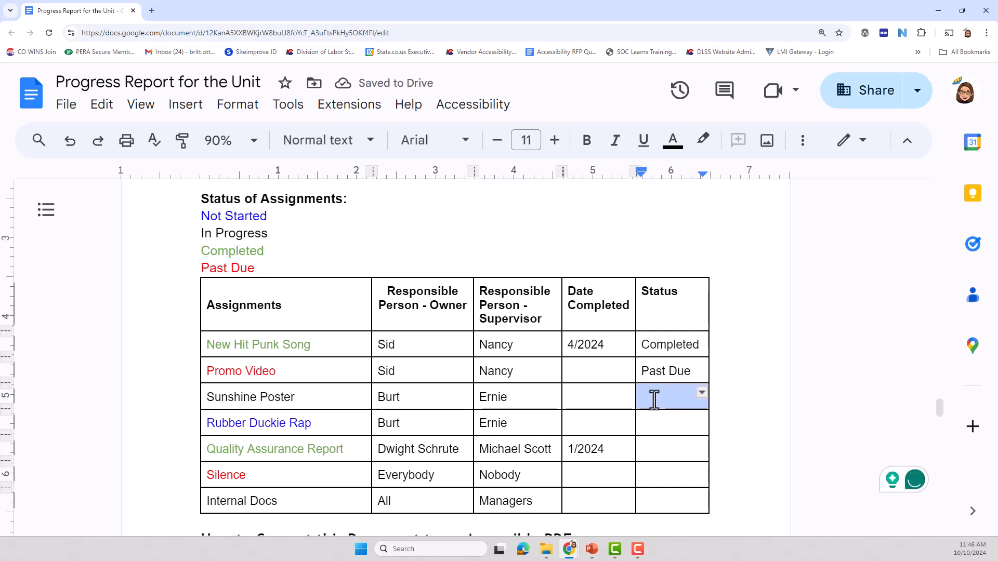
type("In Progress")
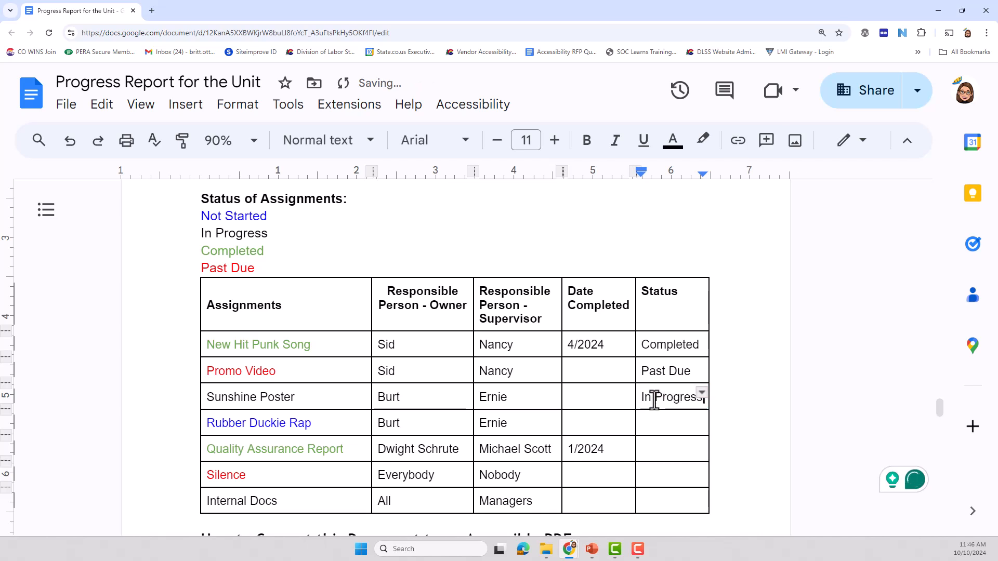
Fill the Status column with Not Started for Rubber Duckie Rap and Completed for Quality Assurance Report
left_click(654, 424)
type("Not")
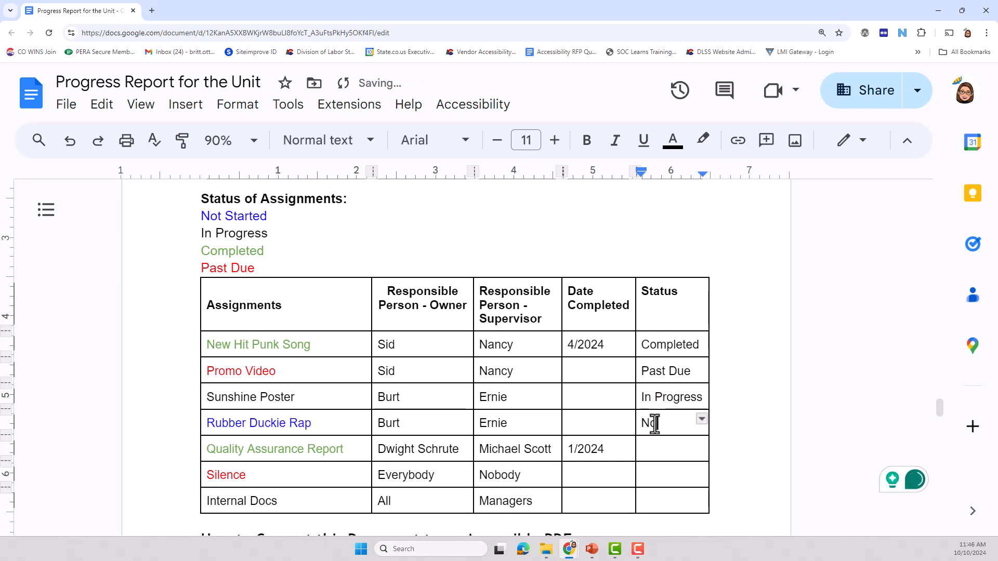
type(" Started")
left_click(664, 447)
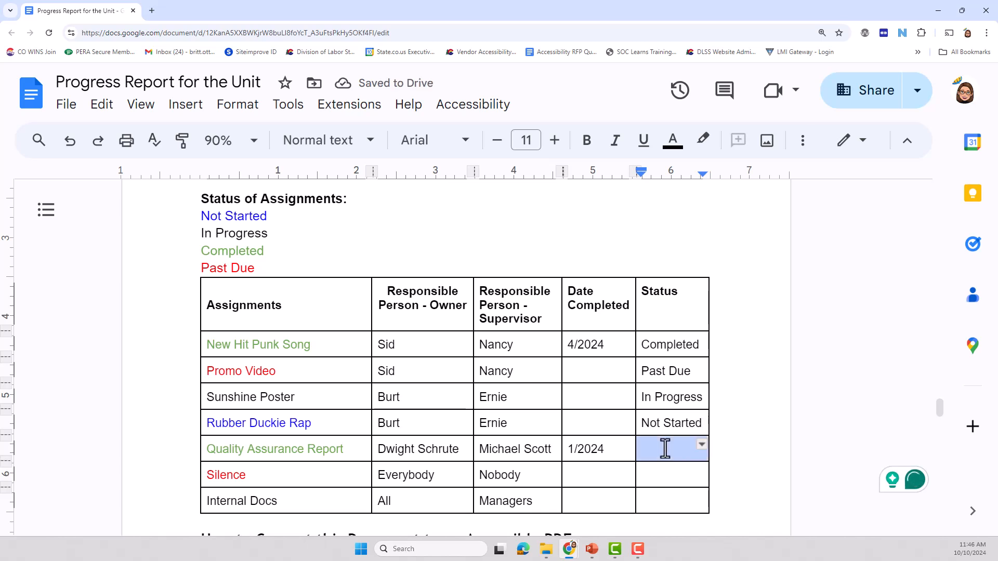
type("Completed")
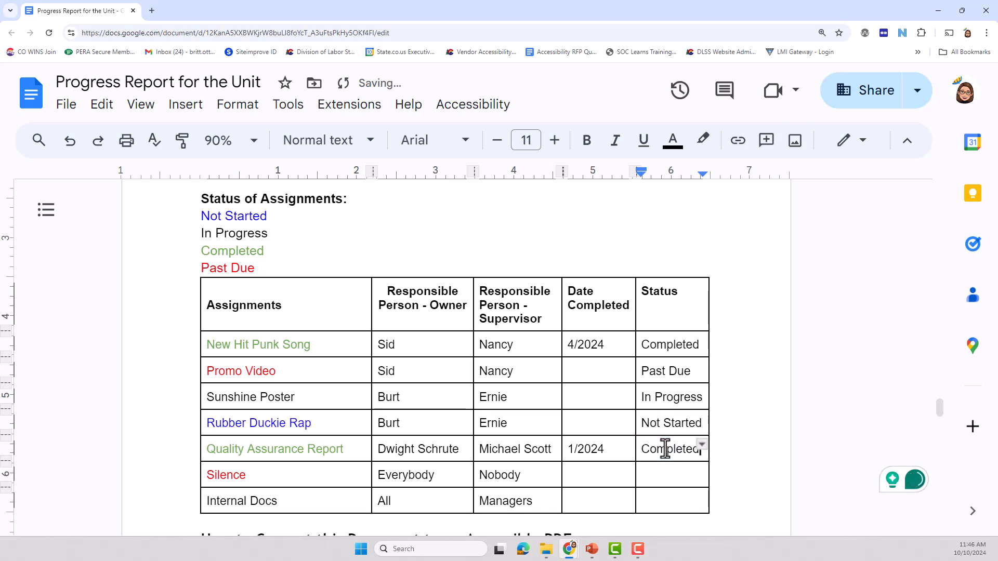
Fill the Status column with Past Due for Silence and In Progress for Internal Docs
left_click(647, 475)
type("Past Due")
left_click(647, 501)
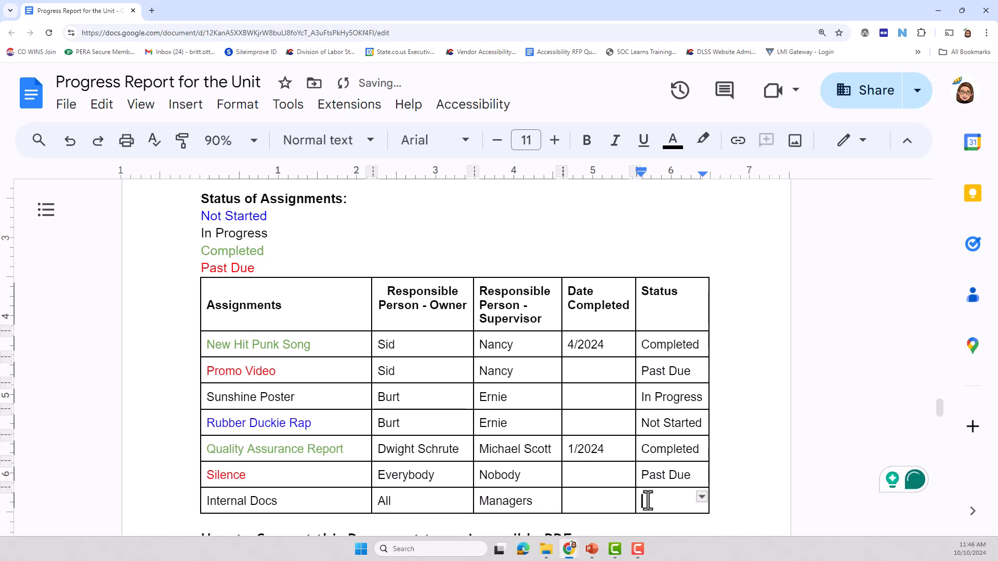
type("In Progress")
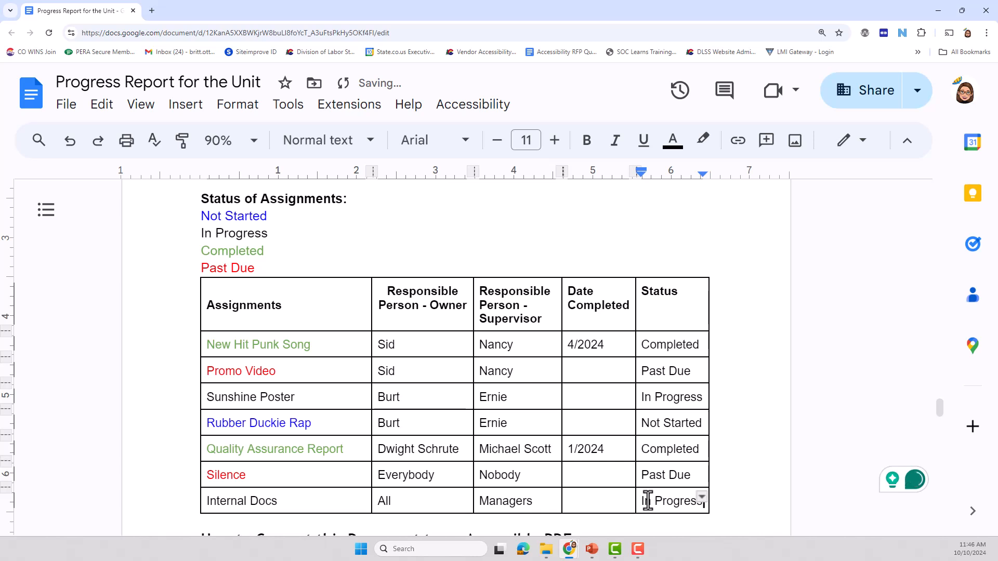
left_click(687, 344)
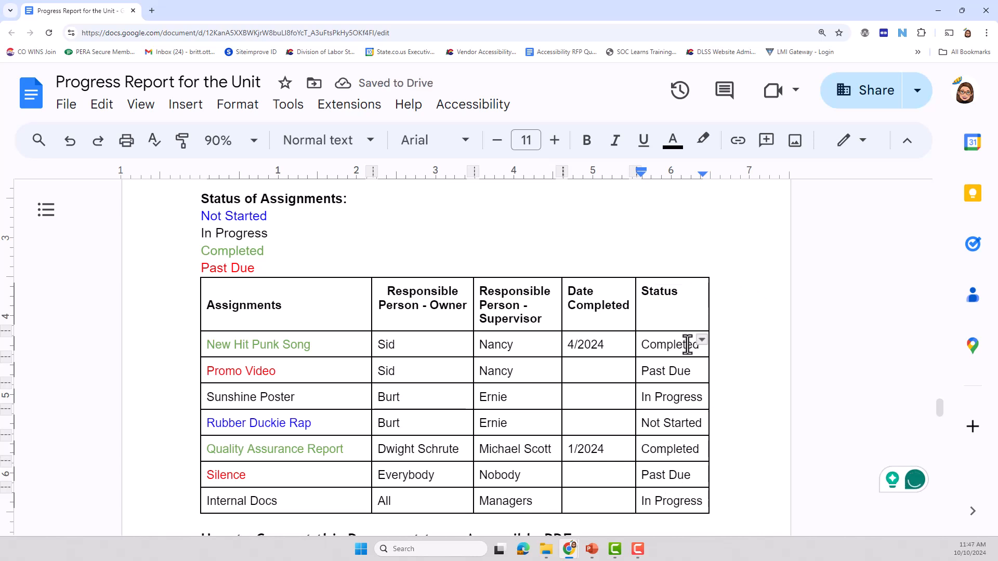